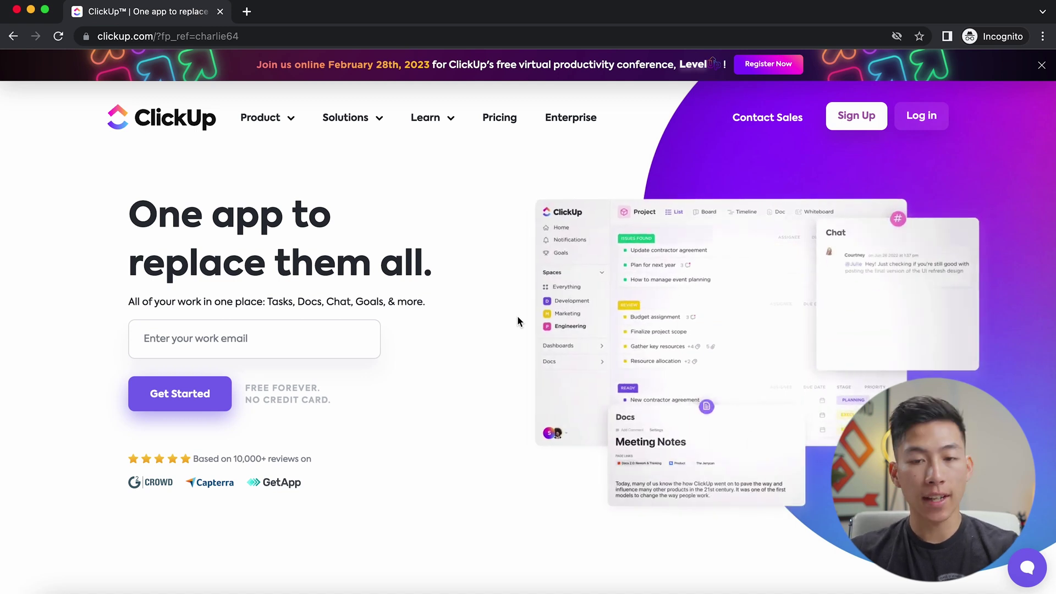
Step: Select the work email sign-up field on clickup.com, then go to the Pricing page
click(246, 340)
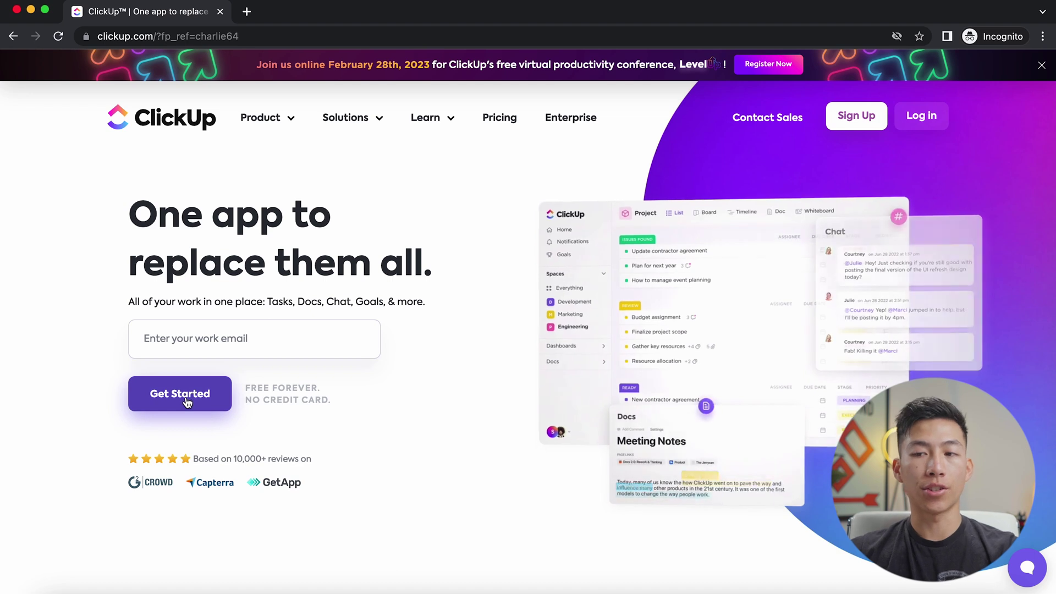
click(504, 116)
Step: Scroll down to compare the Free Forever, Unlimited, Business, Business Plus and Enterprise plans
scroll(164, 282, down, 2)
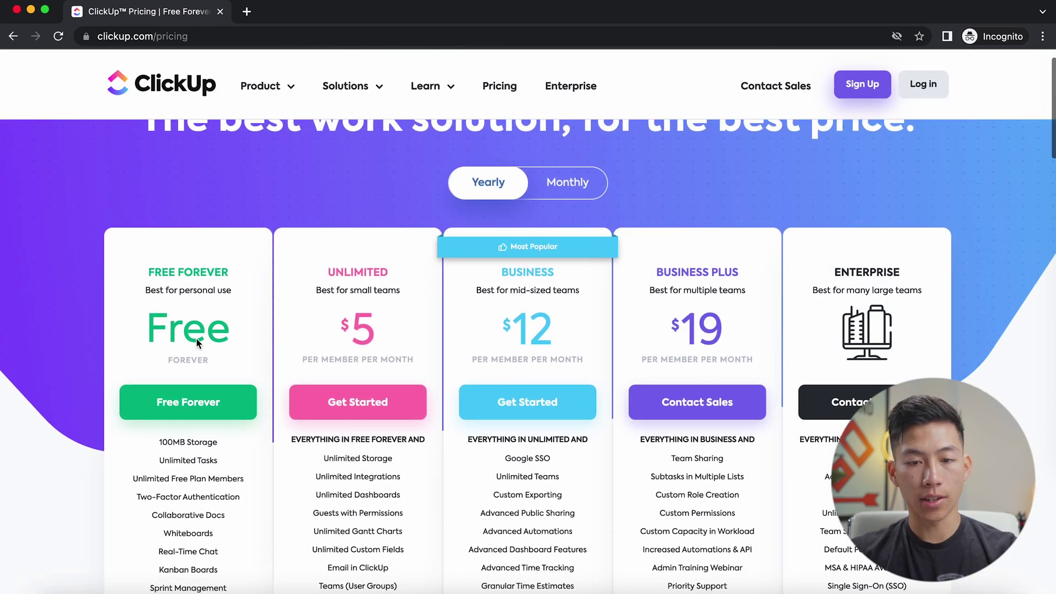
scroll(194, 311, down, 2)
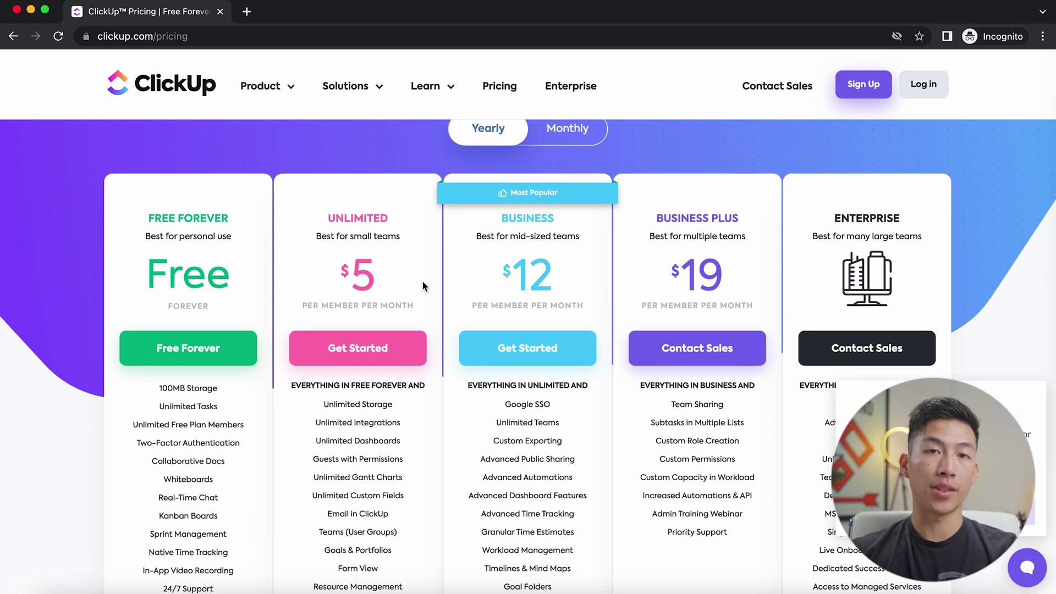
scroll(421, 285, down, 2)
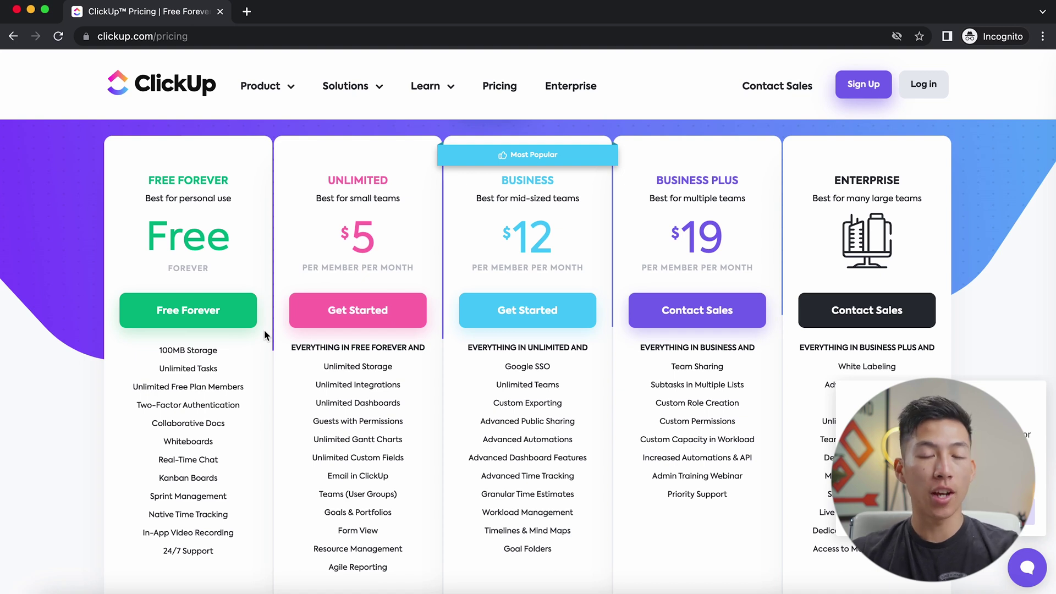
scroll(242, 329, down, 2)
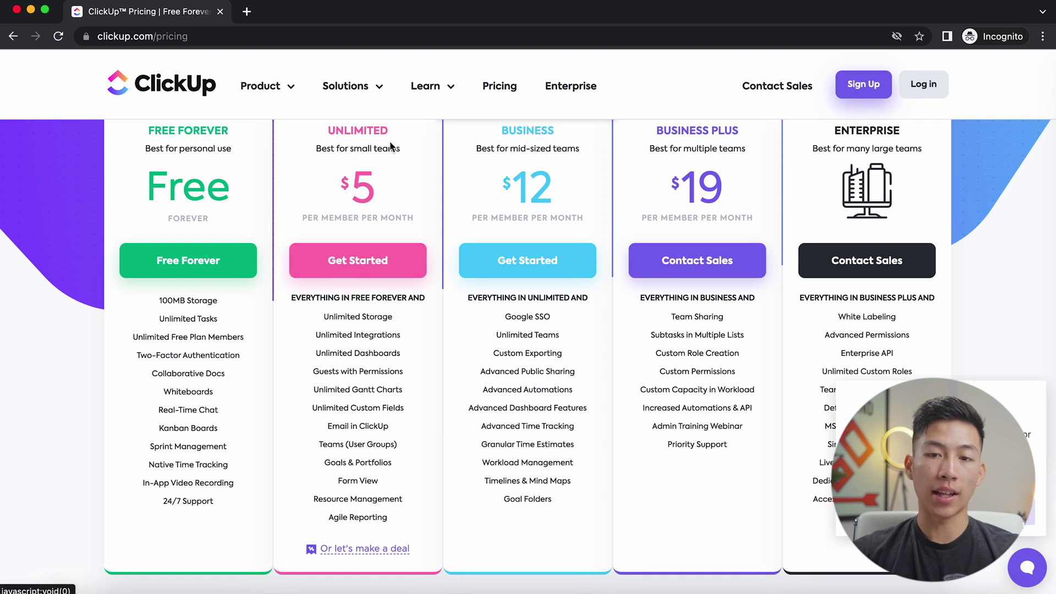
mouse_move(350, 318)
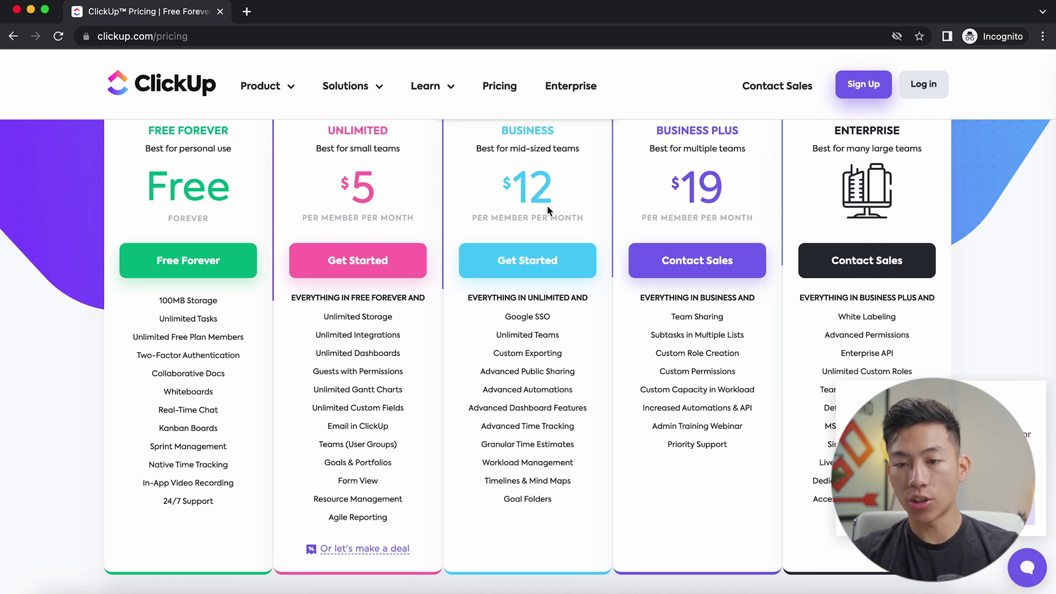
mouse_move(510, 405)
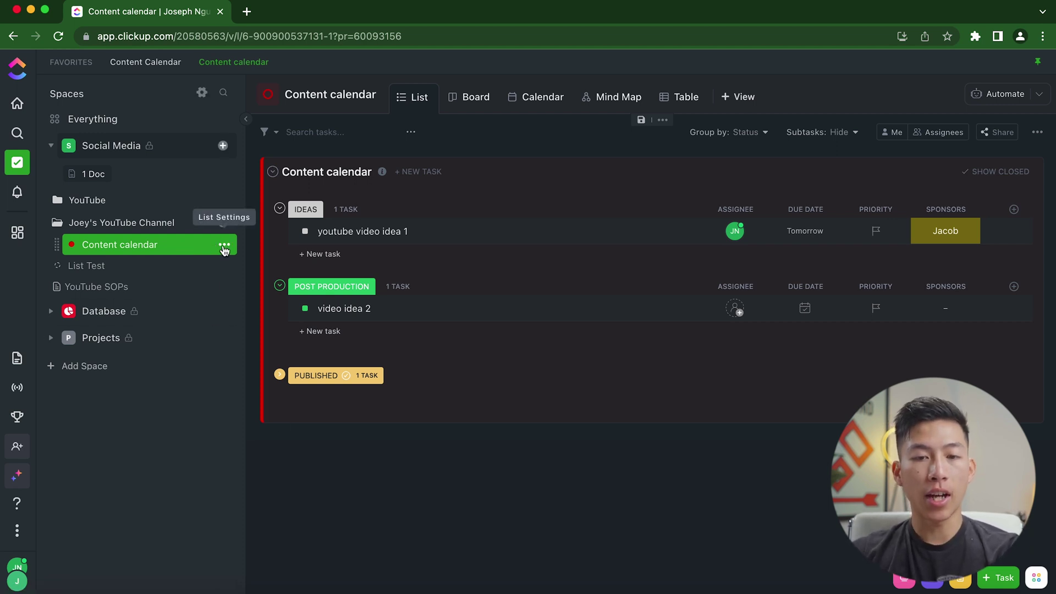
Step: Open the Content calendar list's options menu
click(220, 246)
Step: Open the template gallery via Templates > Browse Templates
mouse_move(329, 471)
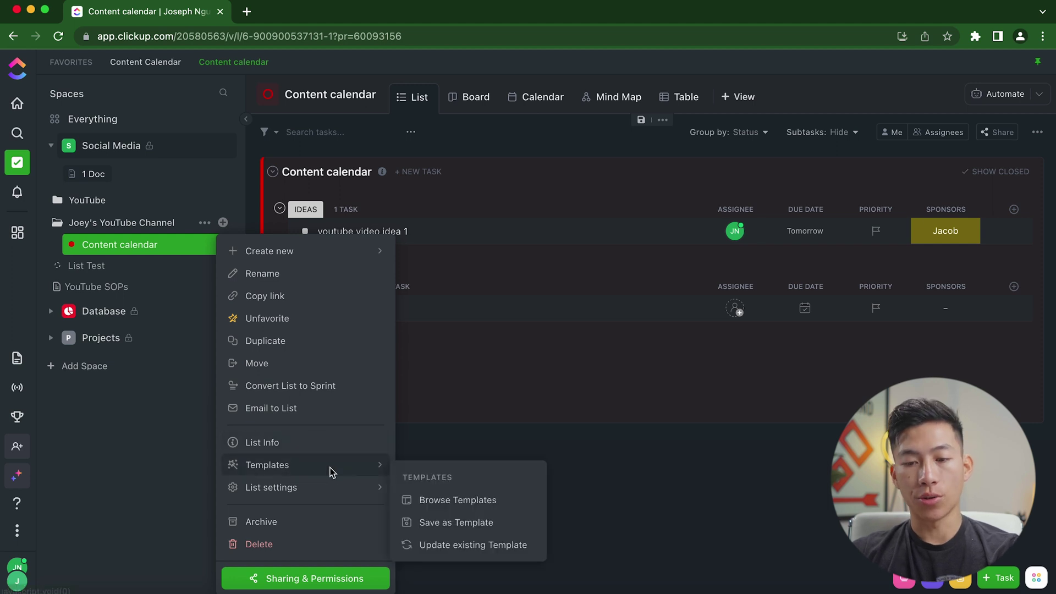
click(449, 500)
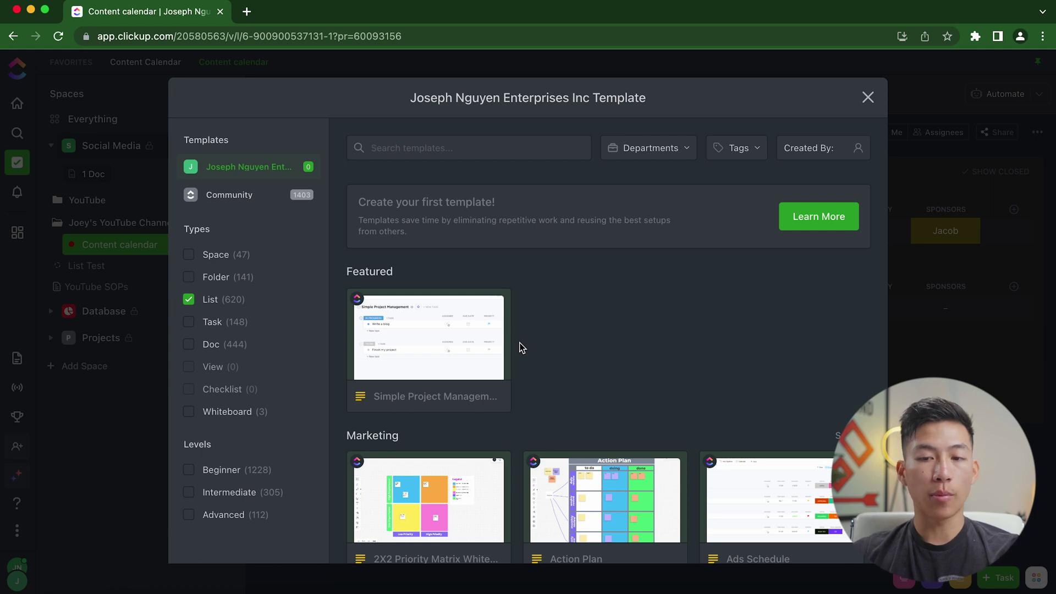
scroll(522, 348, down, 1)
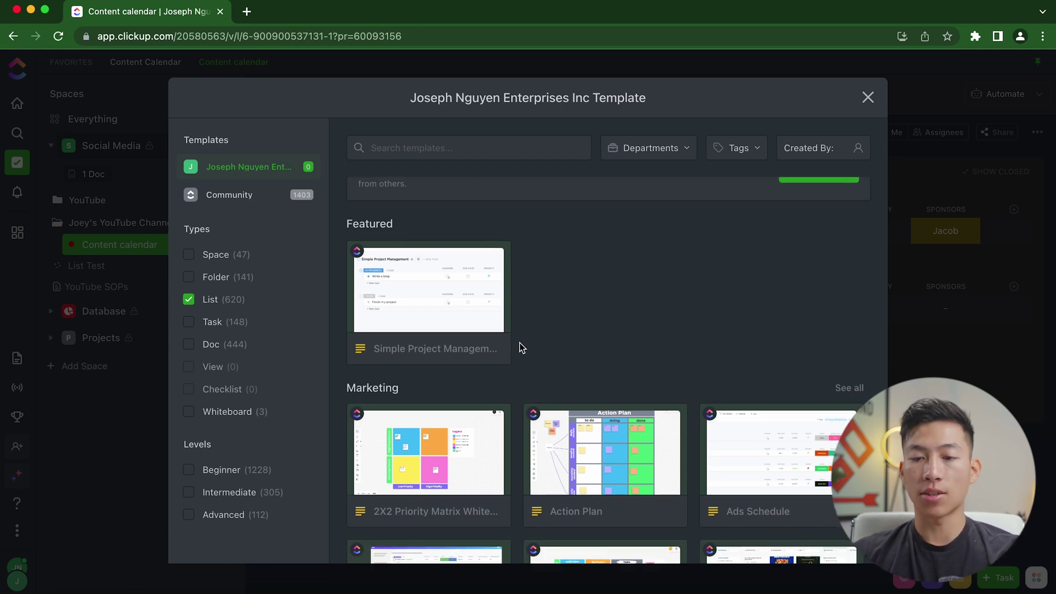
mouse_move(416, 354)
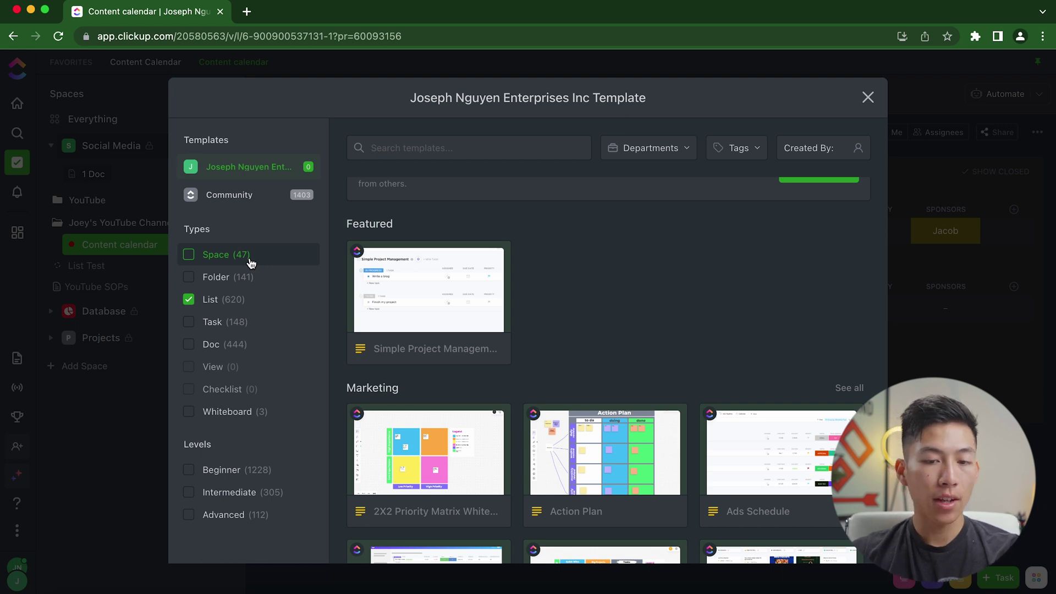
Step: Filter community templates to Beginner and scroll through the results
click(237, 477)
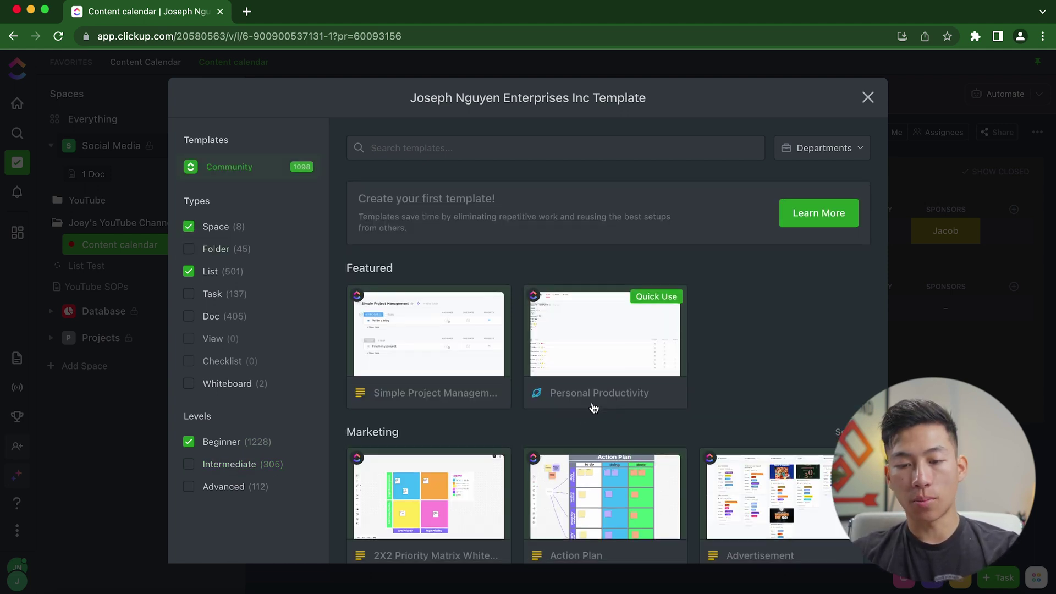
scroll(550, 385, down, 10)
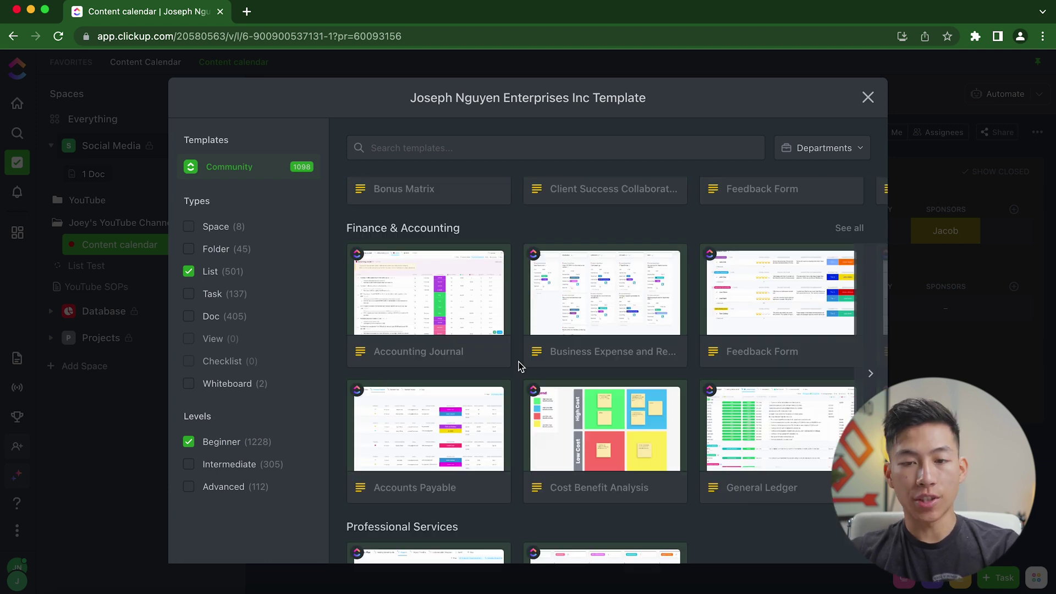
mouse_move(604, 358)
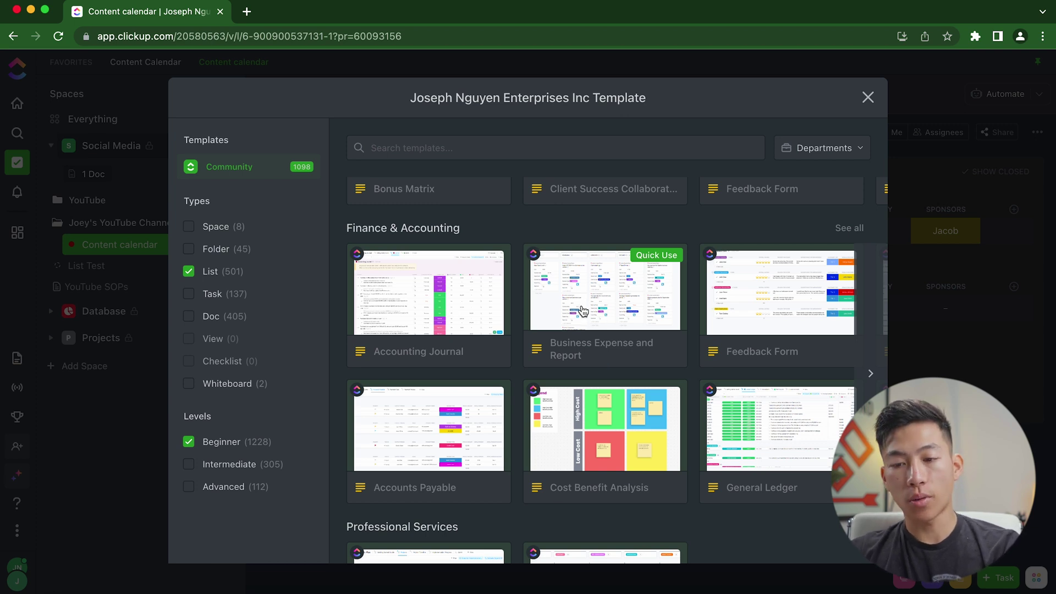
scroll(583, 311, down, 10)
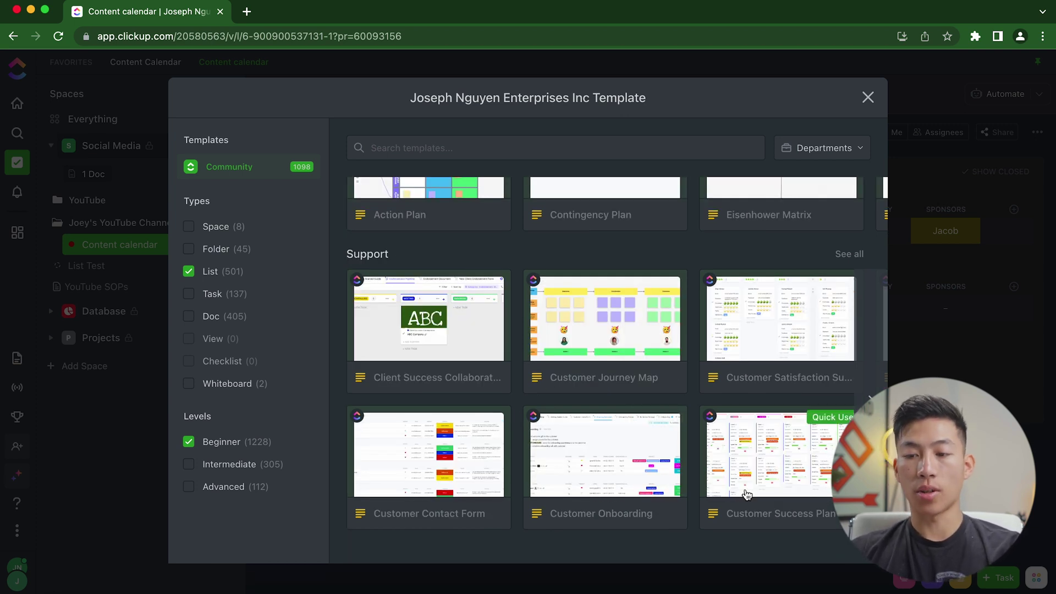
Step: Create a new list from the Customer Onboarding template
click(607, 469)
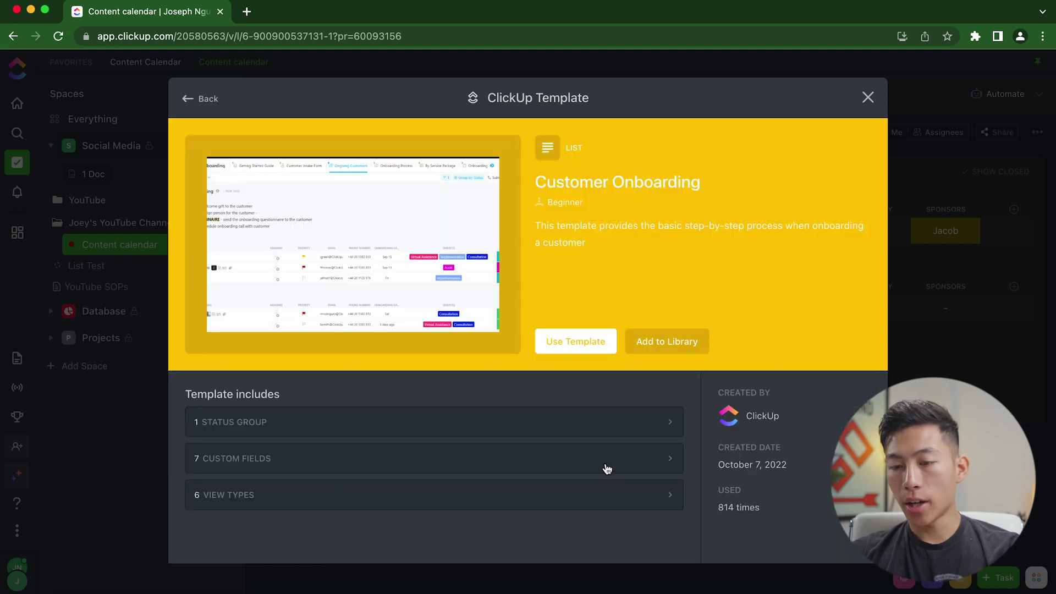
click(576, 342)
click(808, 528)
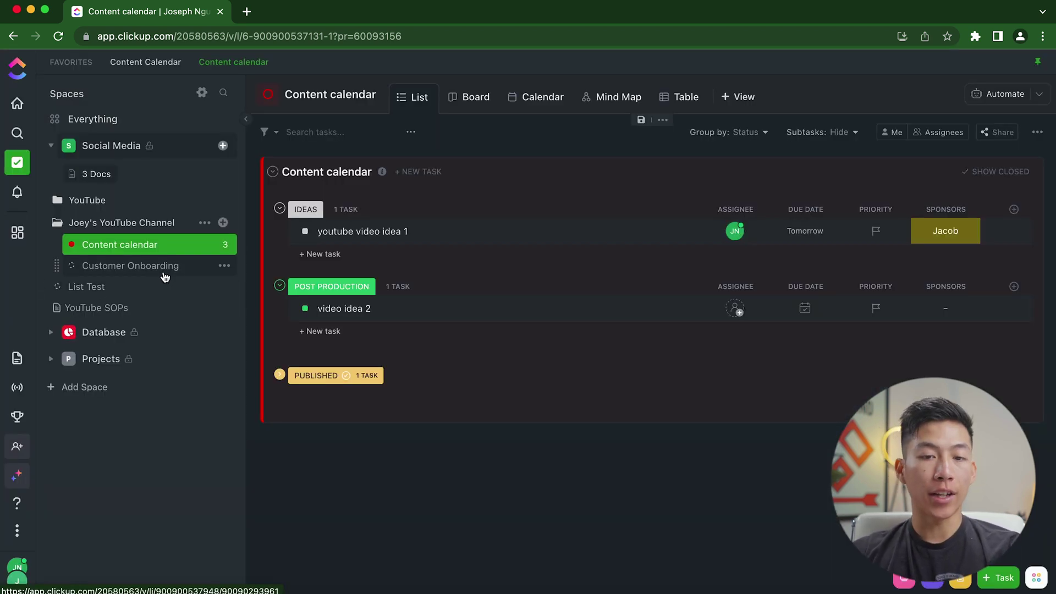
Step: Open the new Customer Onboarding list and scroll through its 4 tasks
click(175, 268)
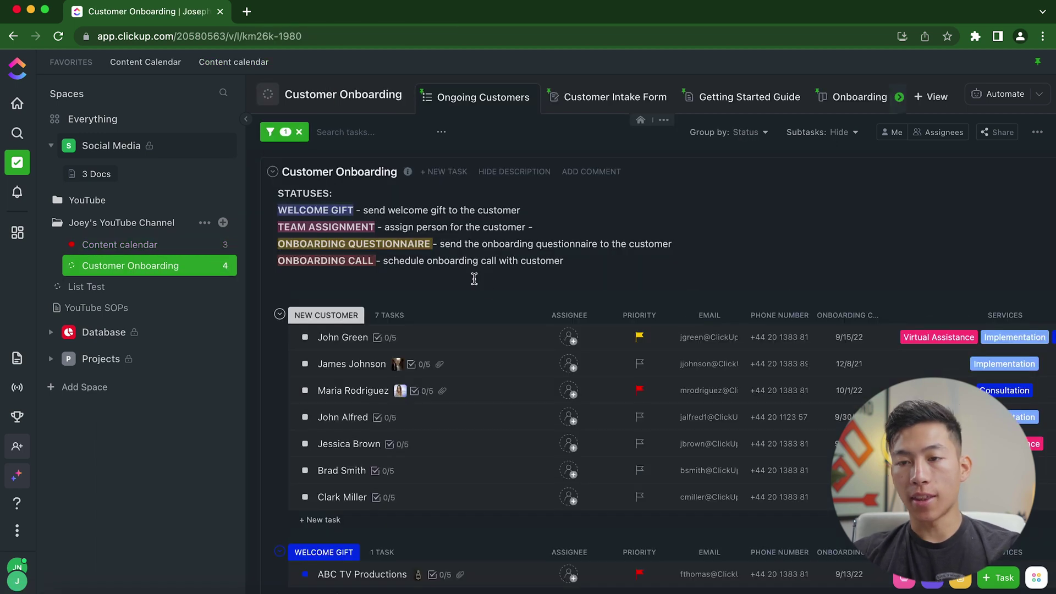
scroll(493, 304, down, 3)
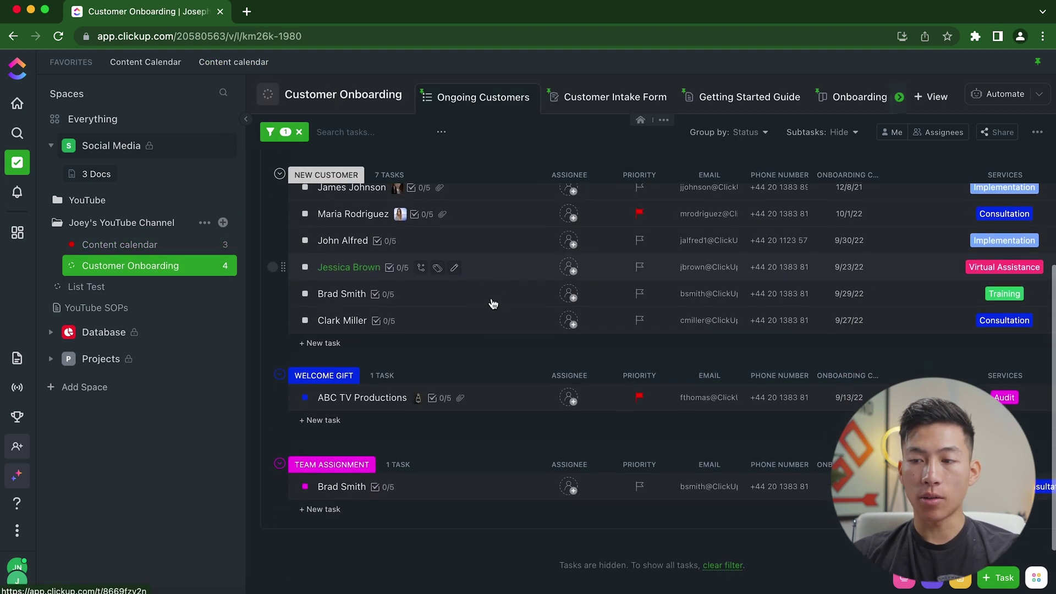
scroll(493, 305, up, 3)
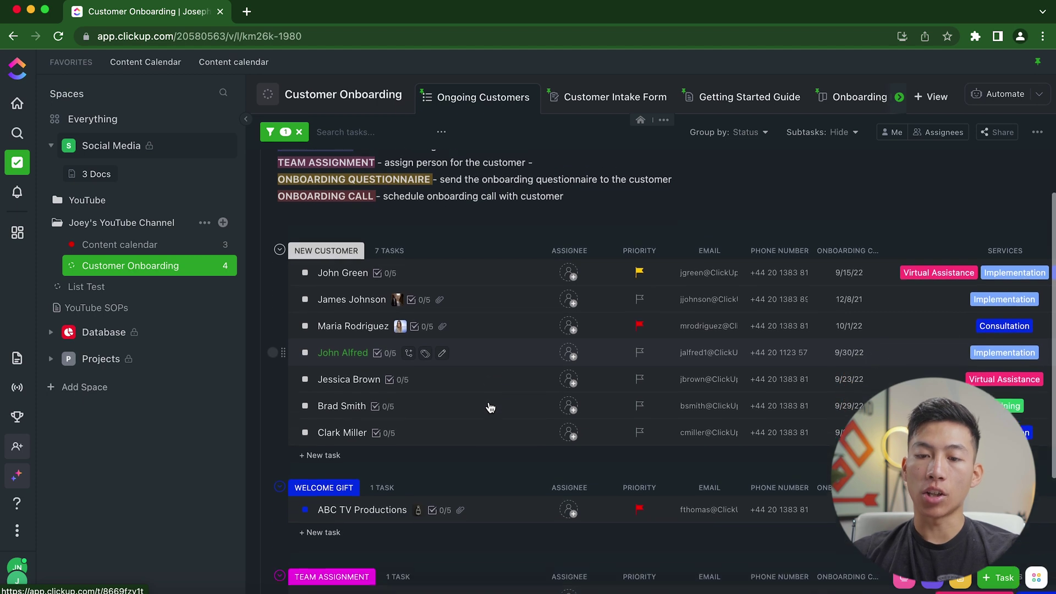
scroll(490, 407, down, 1)
scroll(490, 407, right, 10)
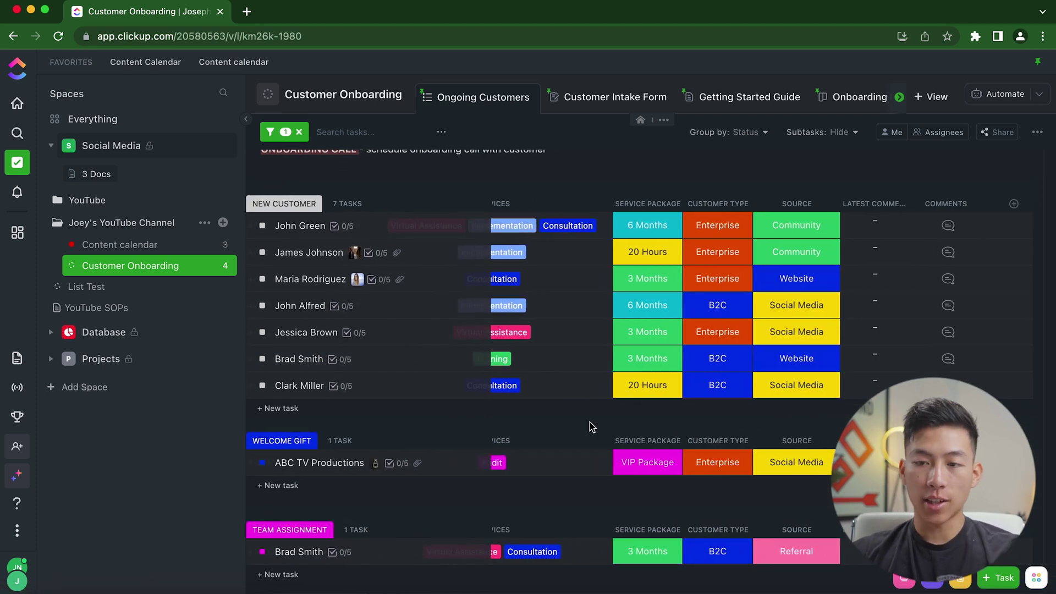
Step: Browse the Customer Intake Form, Getting Started Guide doc and Onboarding Process board, then return to Content calendar
click(622, 104)
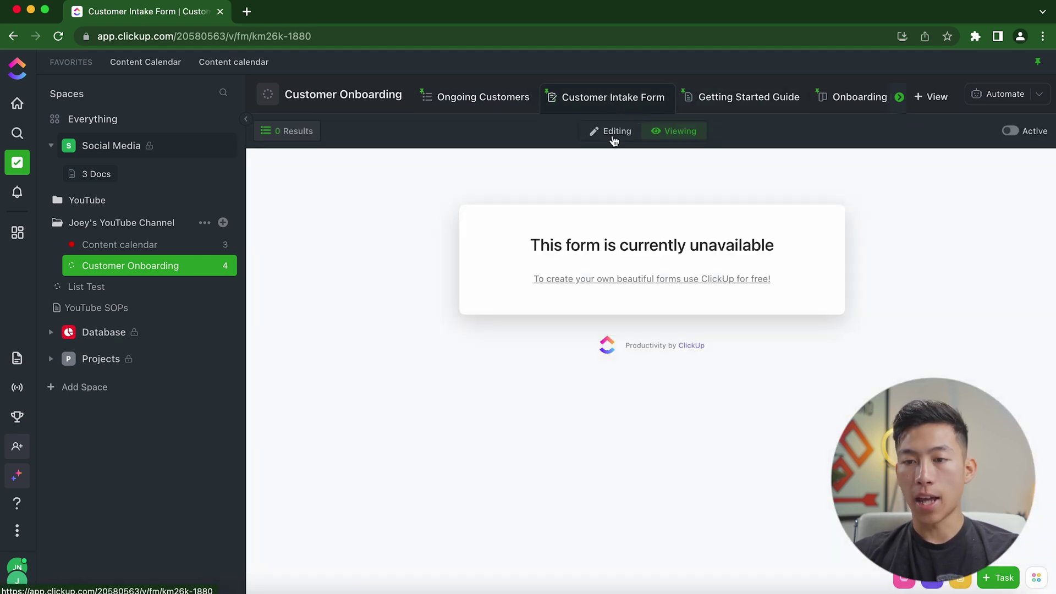
click(614, 132)
scroll(645, 304, down, 10)
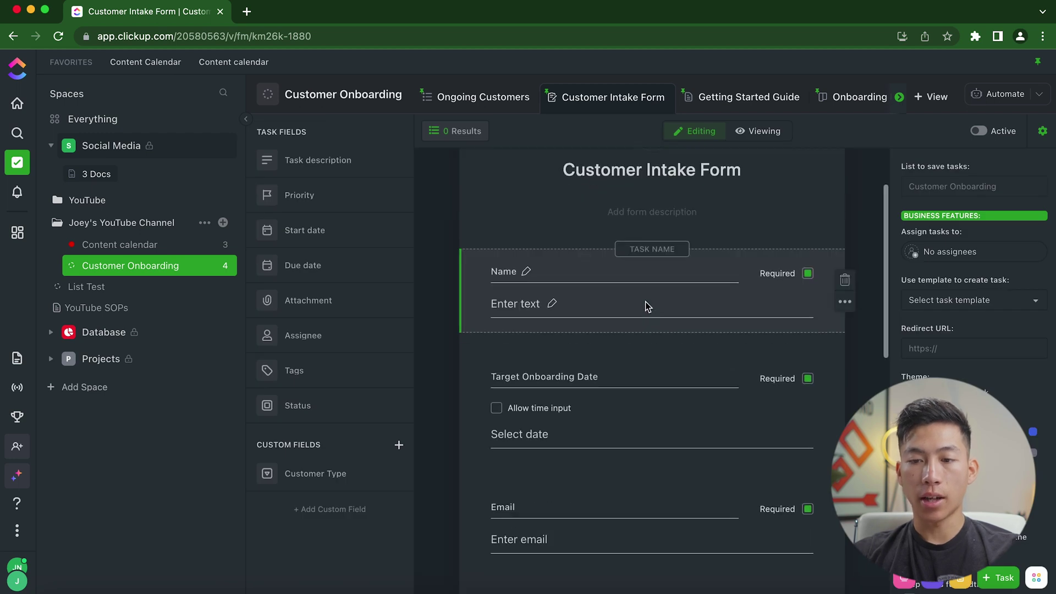
click(759, 100)
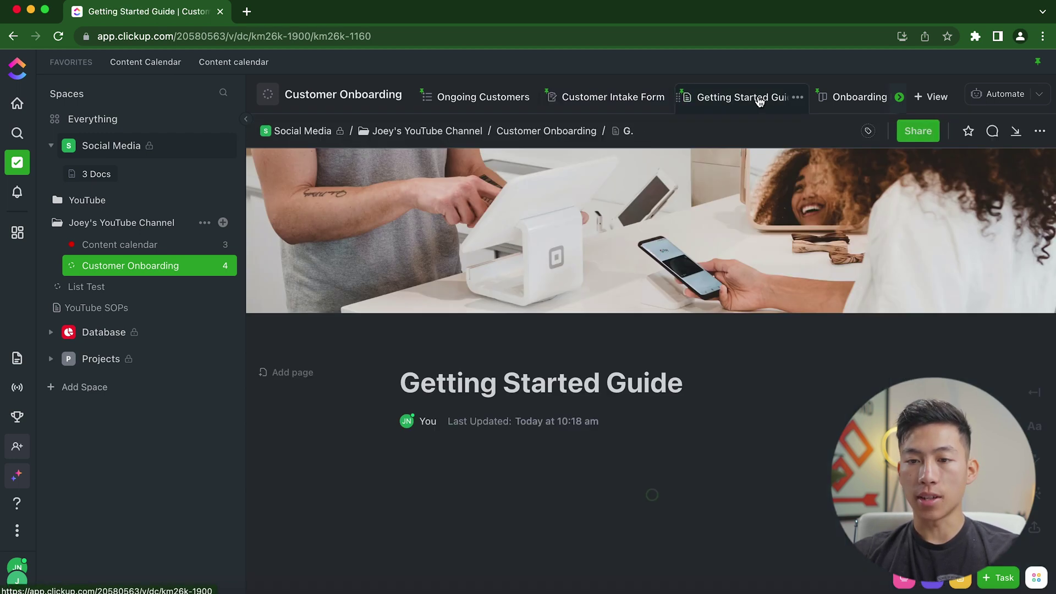
scroll(625, 401, down, 3)
click(858, 97)
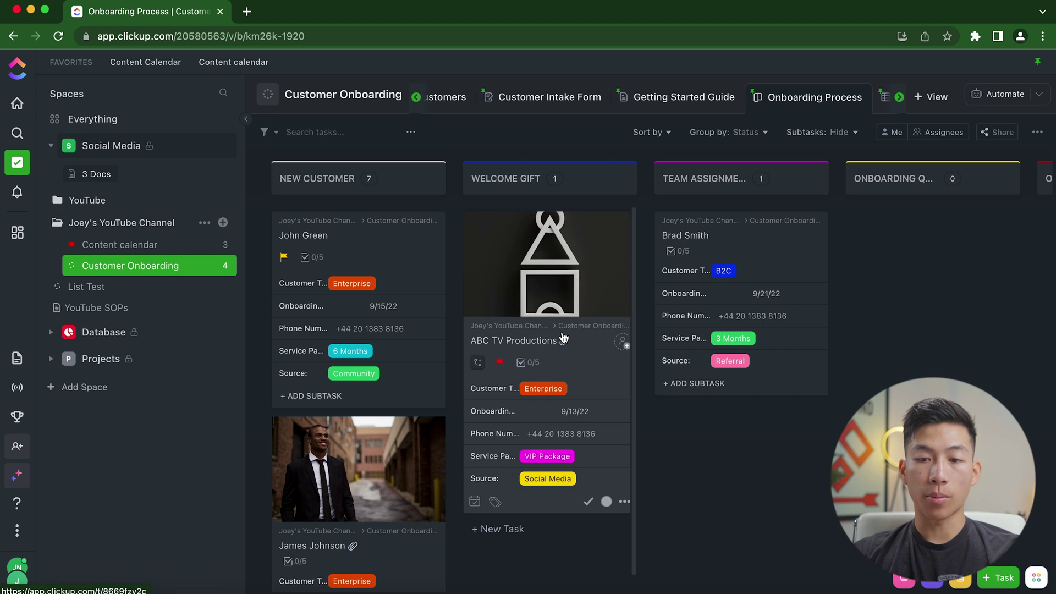
scroll(691, 308, right, 10)
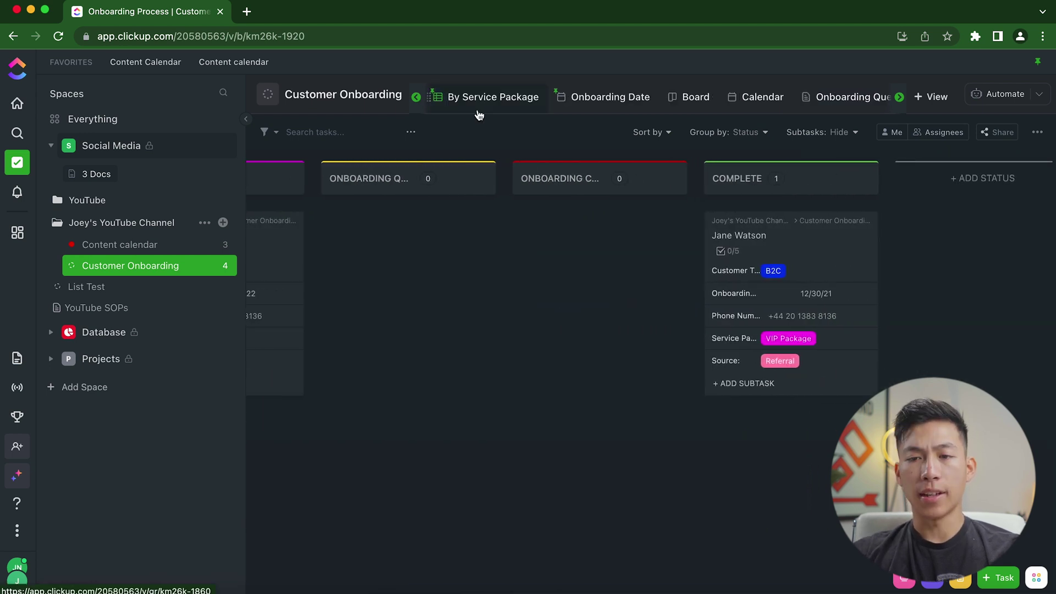
click(156, 250)
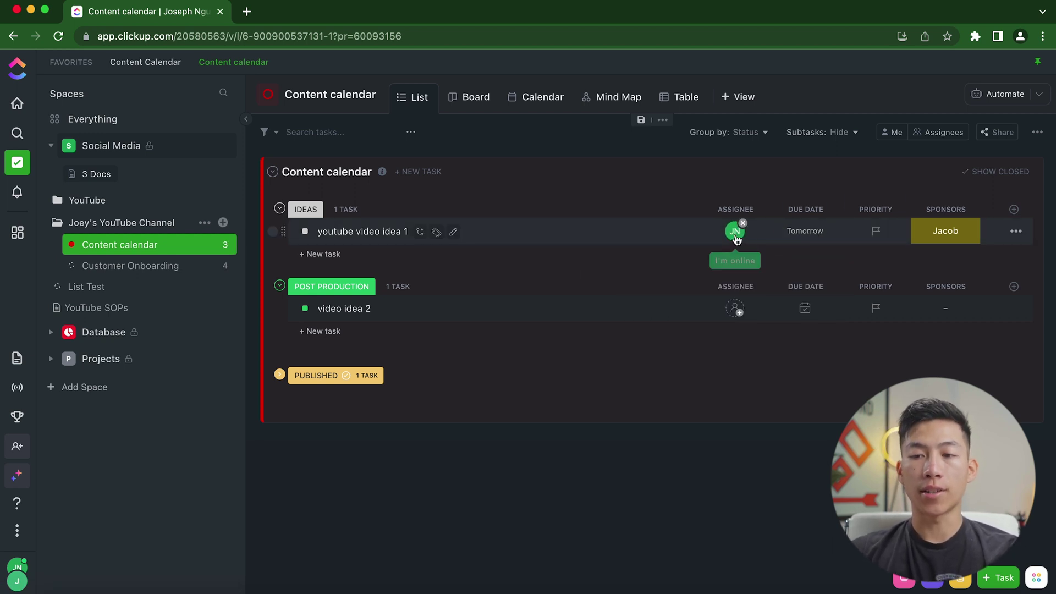
click(734, 308)
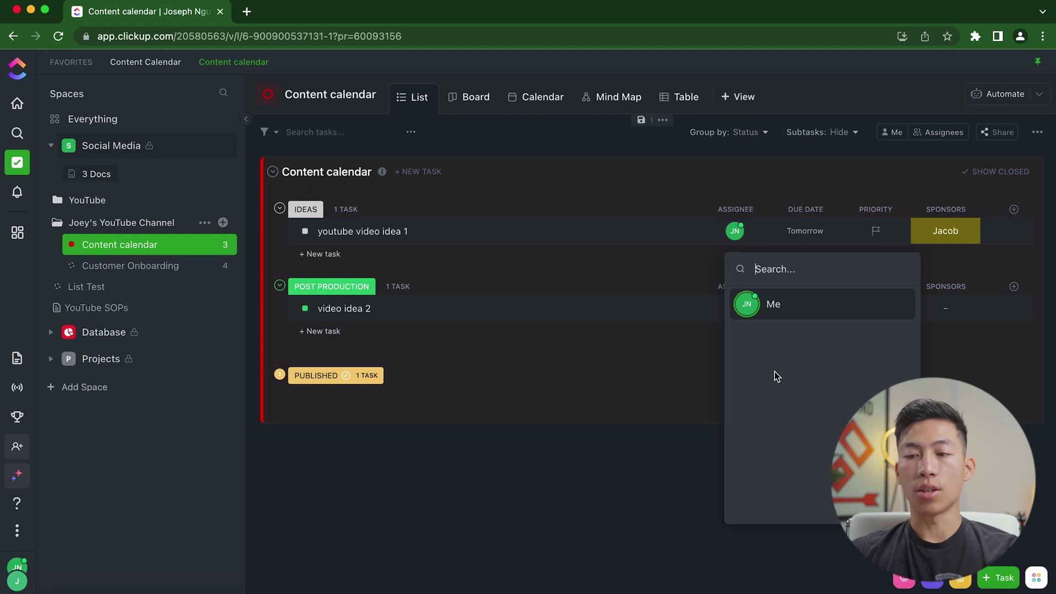
click(687, 268)
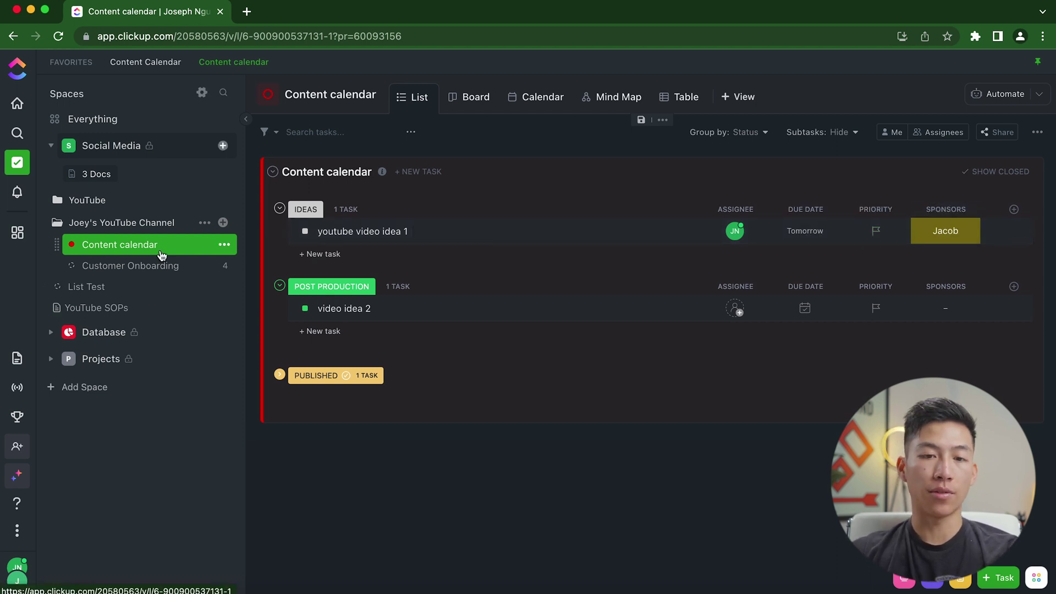
click(946, 308)
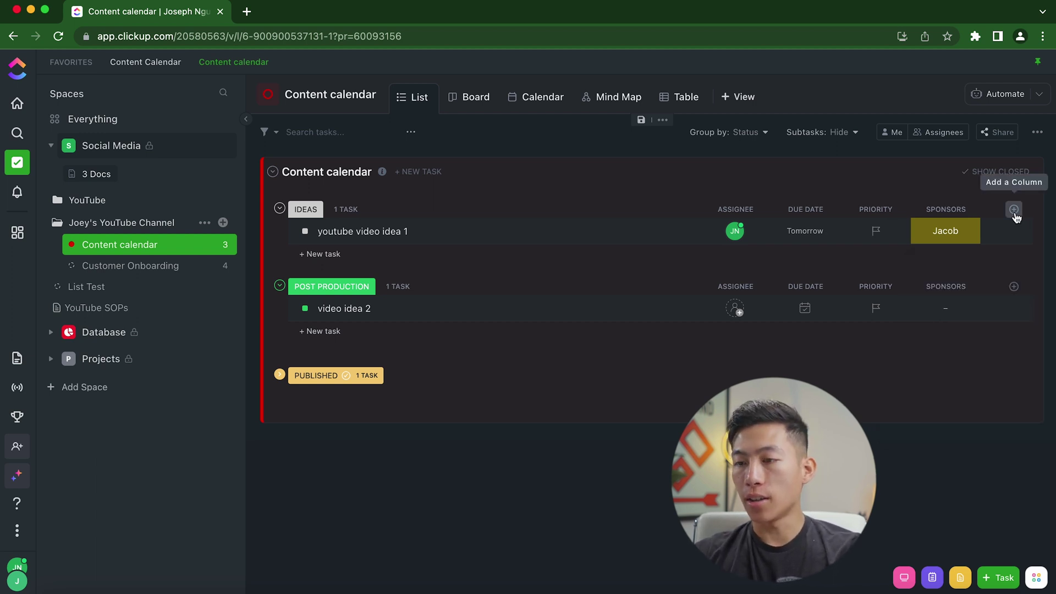
click(1013, 211)
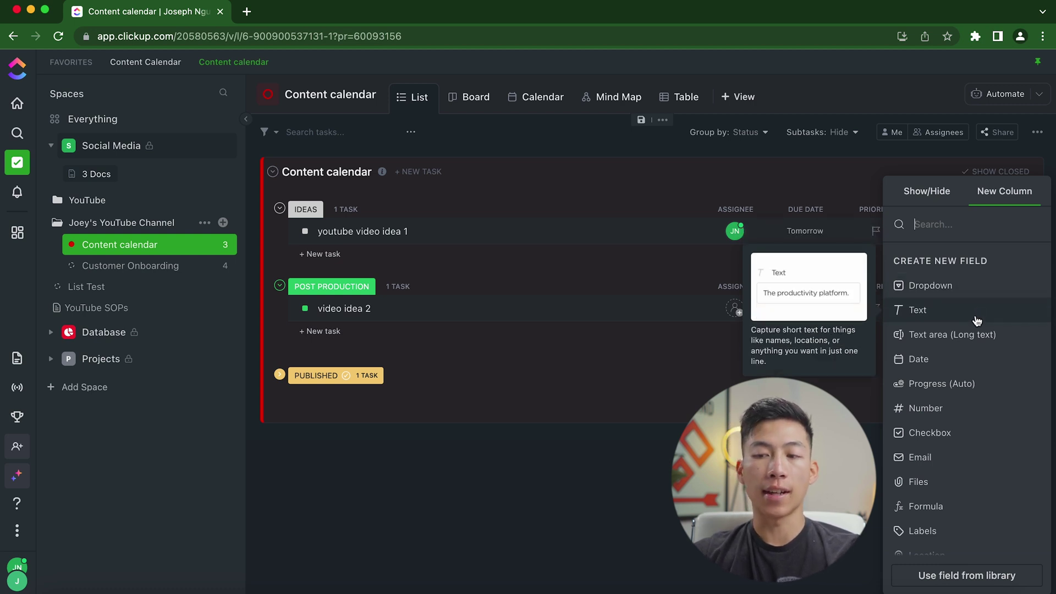
scroll(979, 320, down, 2)
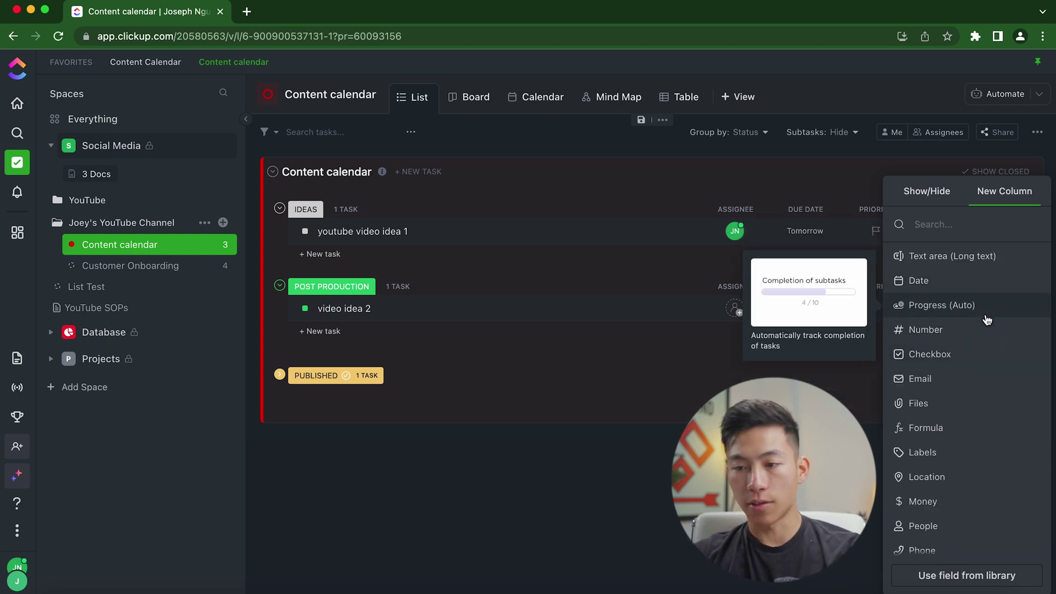
scroll(984, 330, down, 3)
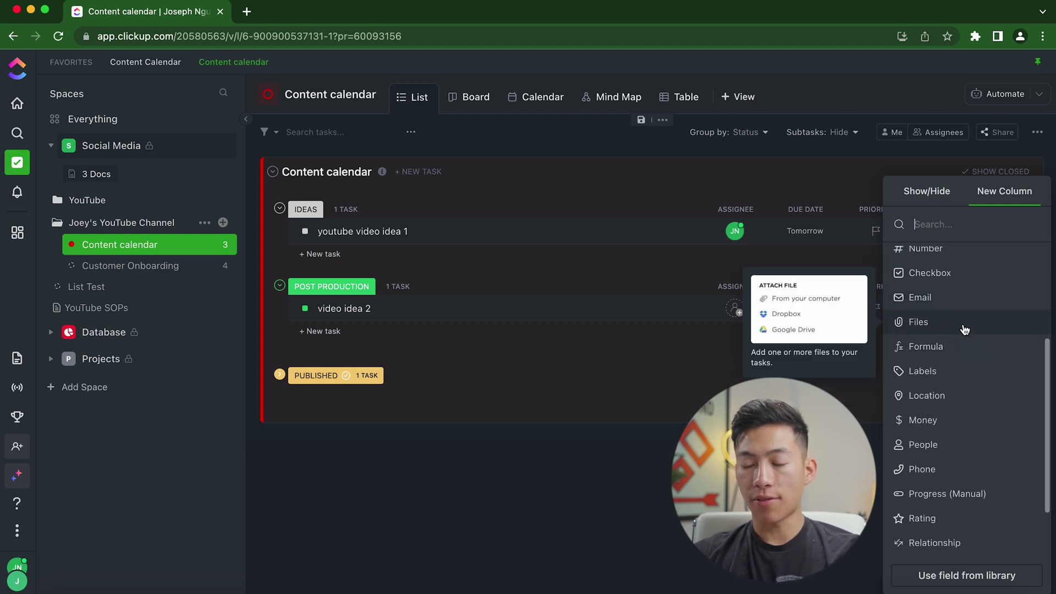
scroll(966, 330, down, 3)
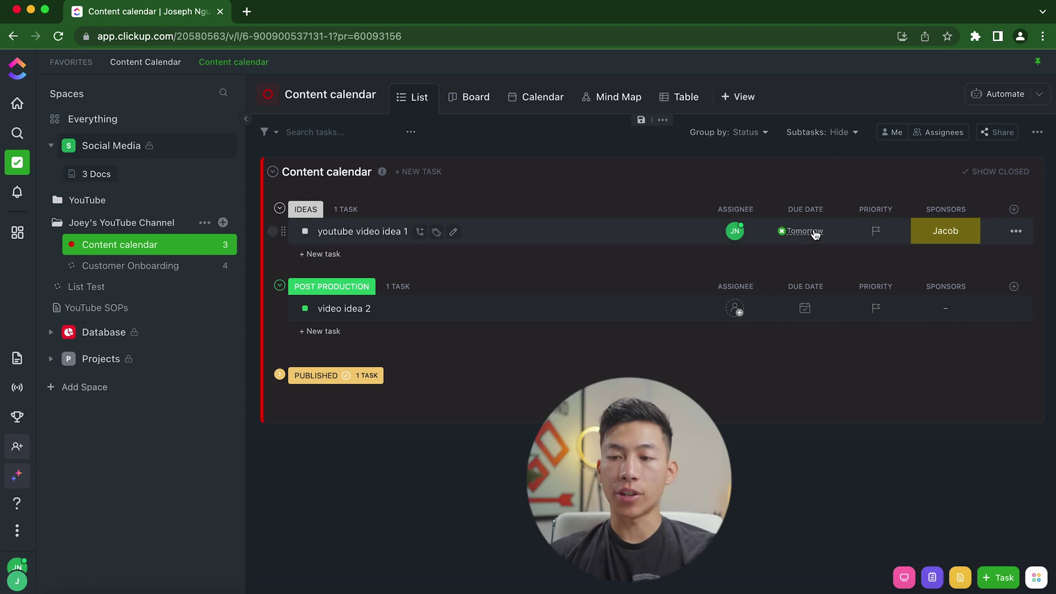
click(815, 232)
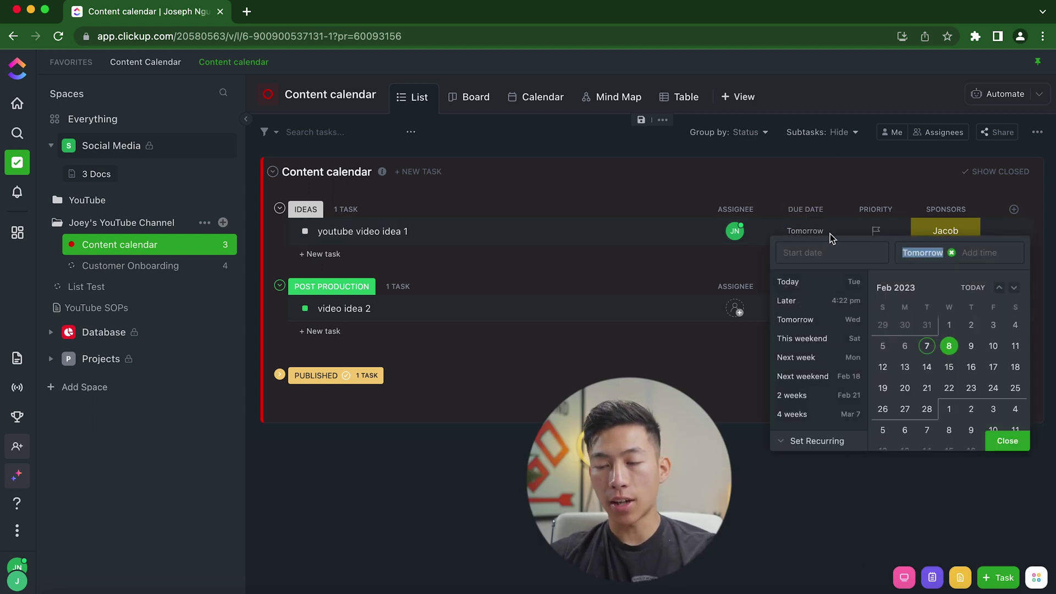
click(812, 443)
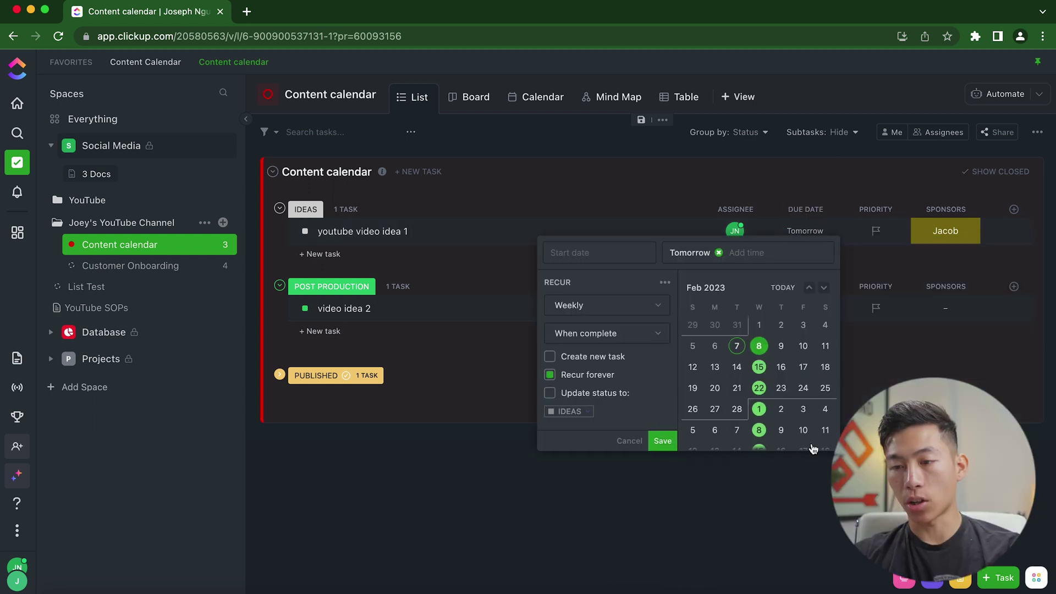
click(586, 309)
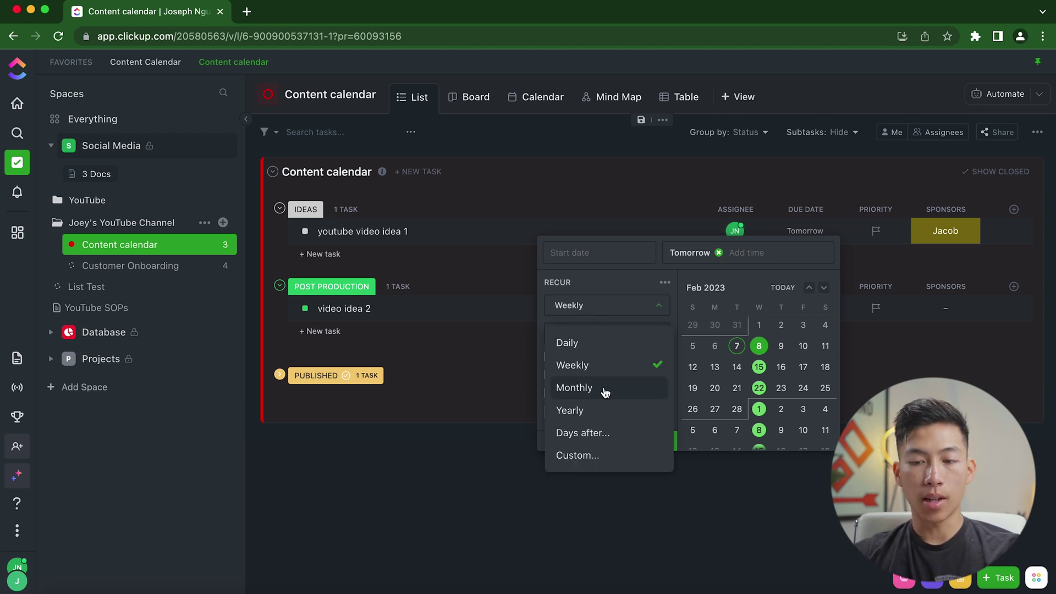
click(612, 456)
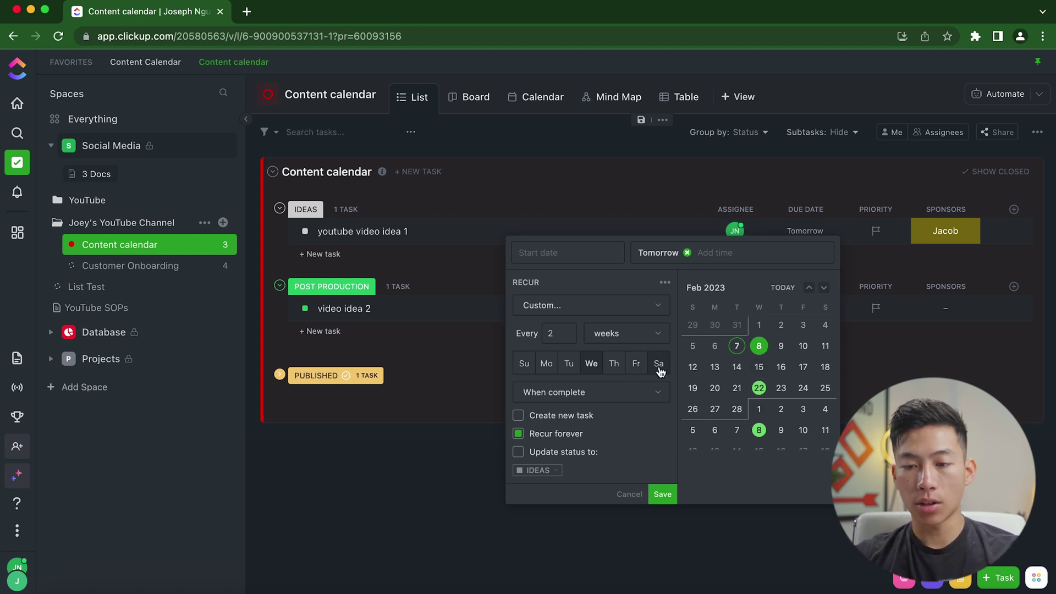
click(601, 397)
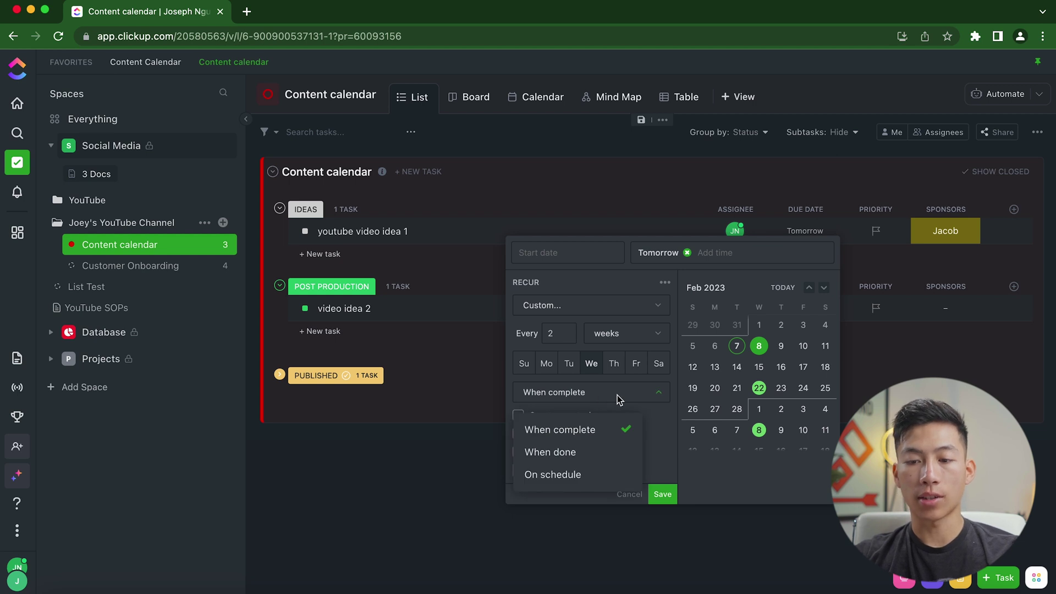
click(668, 447)
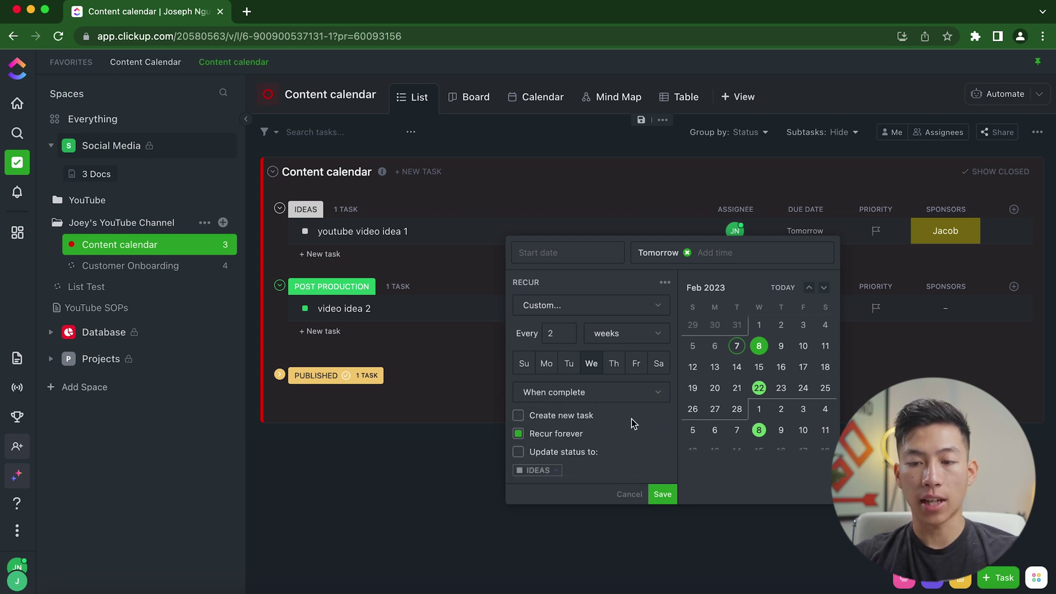
click(518, 452)
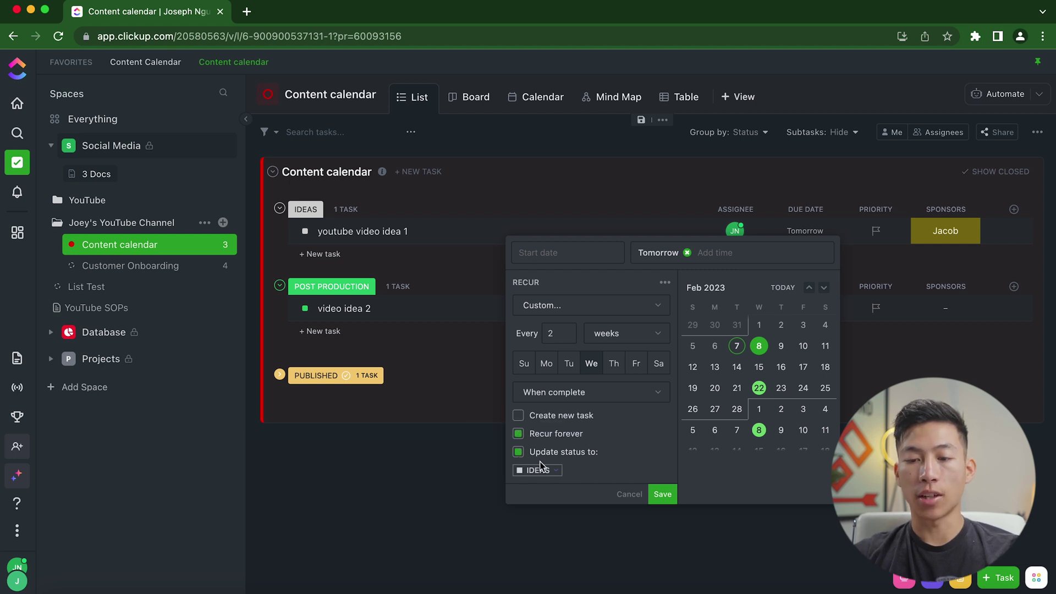
click(542, 471)
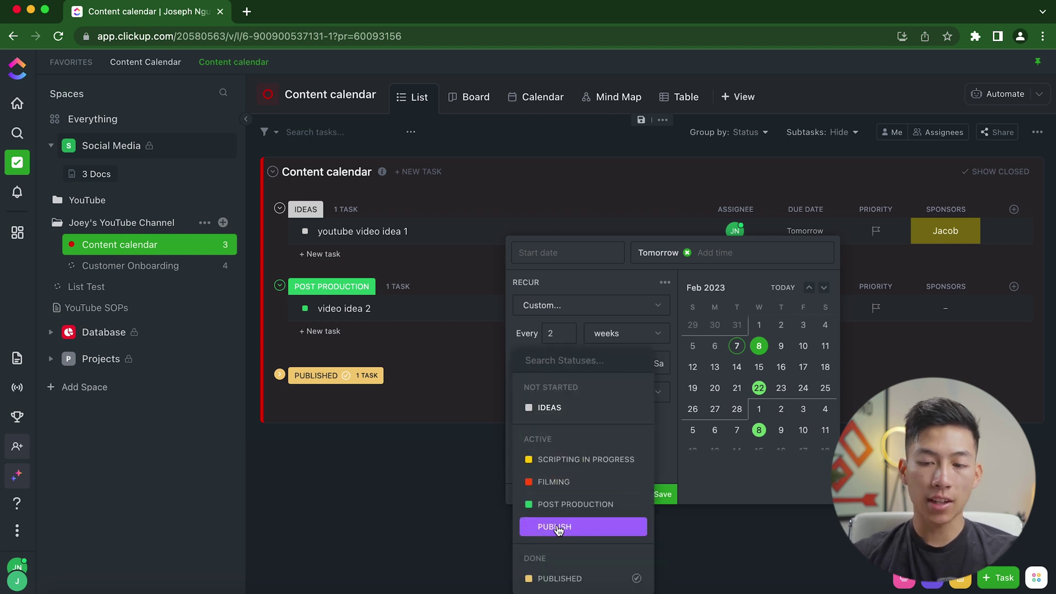
click(579, 460)
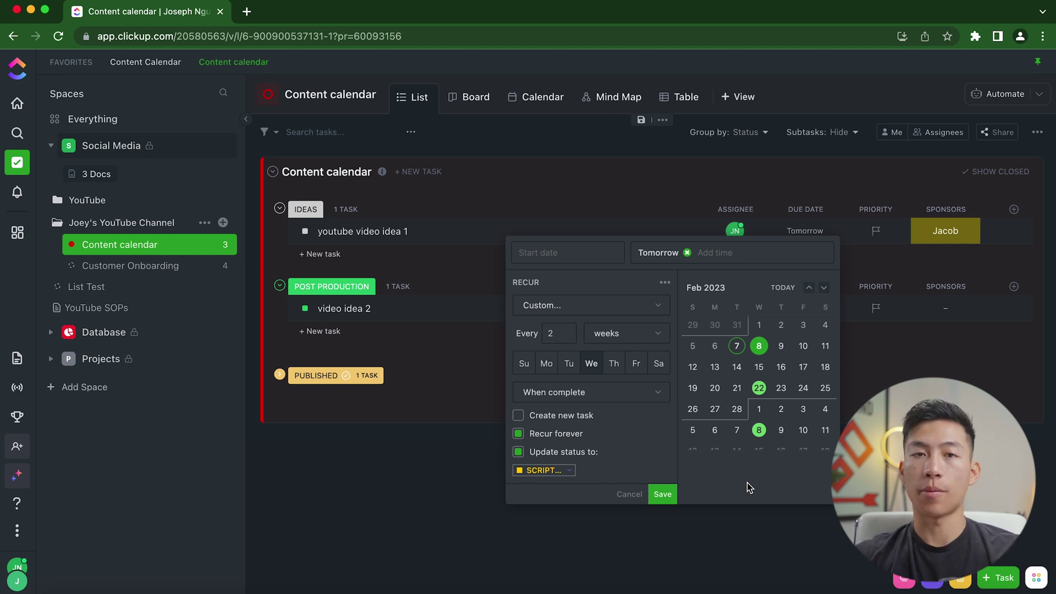
key(Escape)
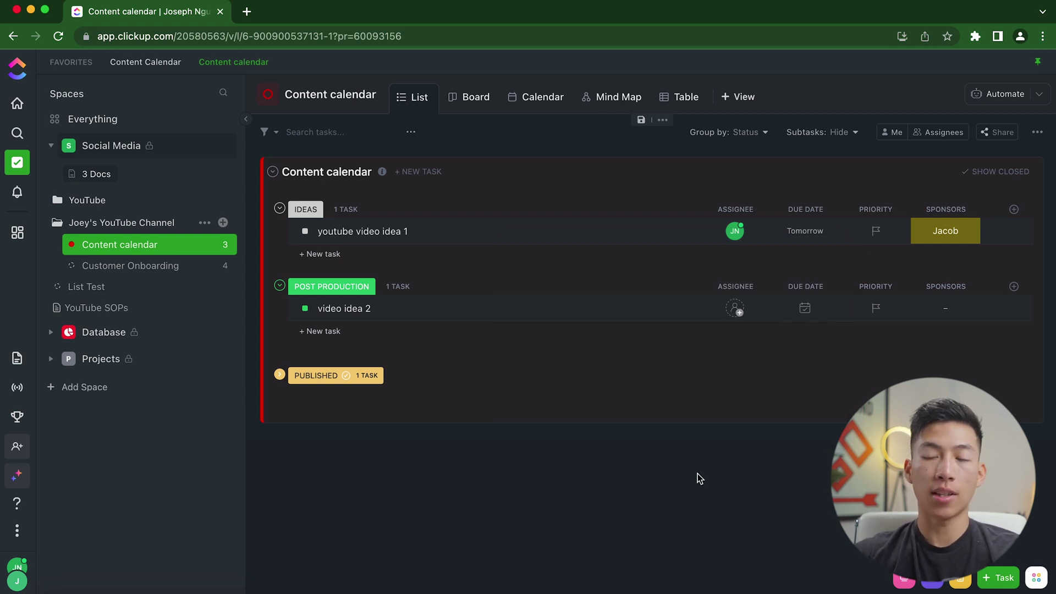
Step: Set list automations to always assign new tasks to Me and add Me as watcher
click(991, 93)
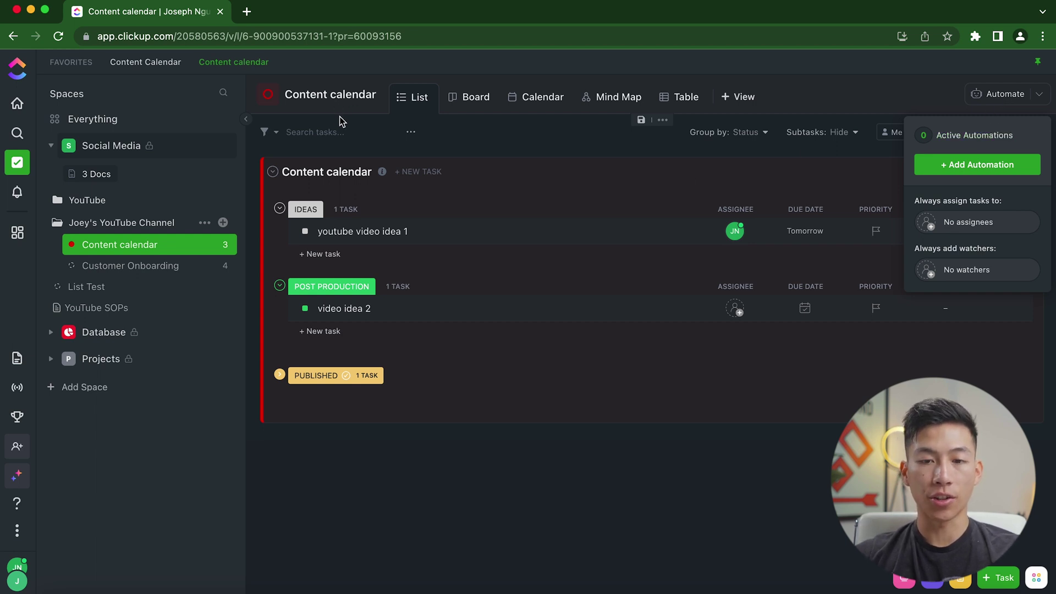
click(927, 224)
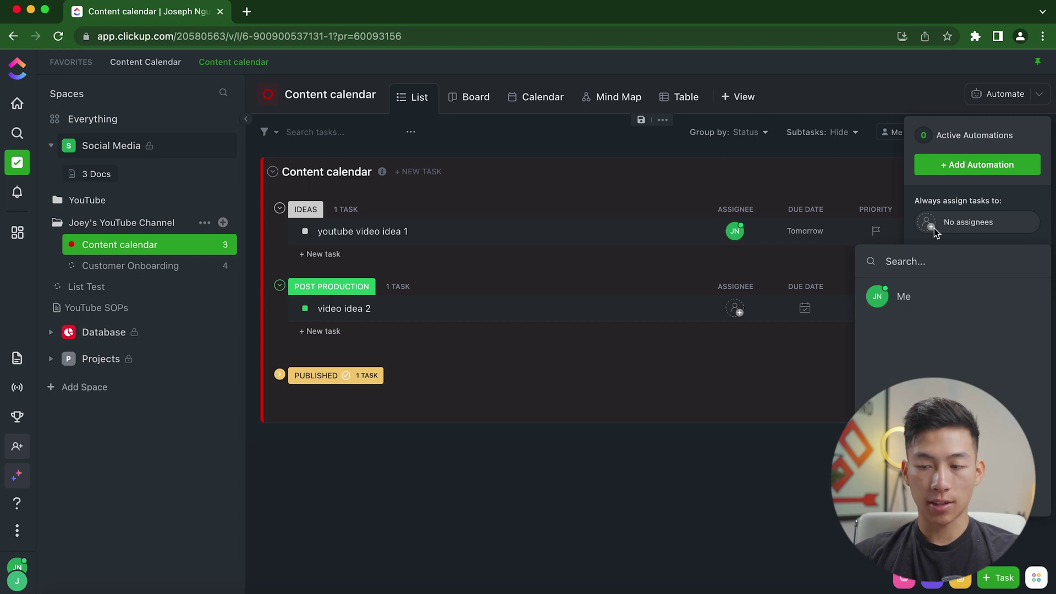
click(887, 299)
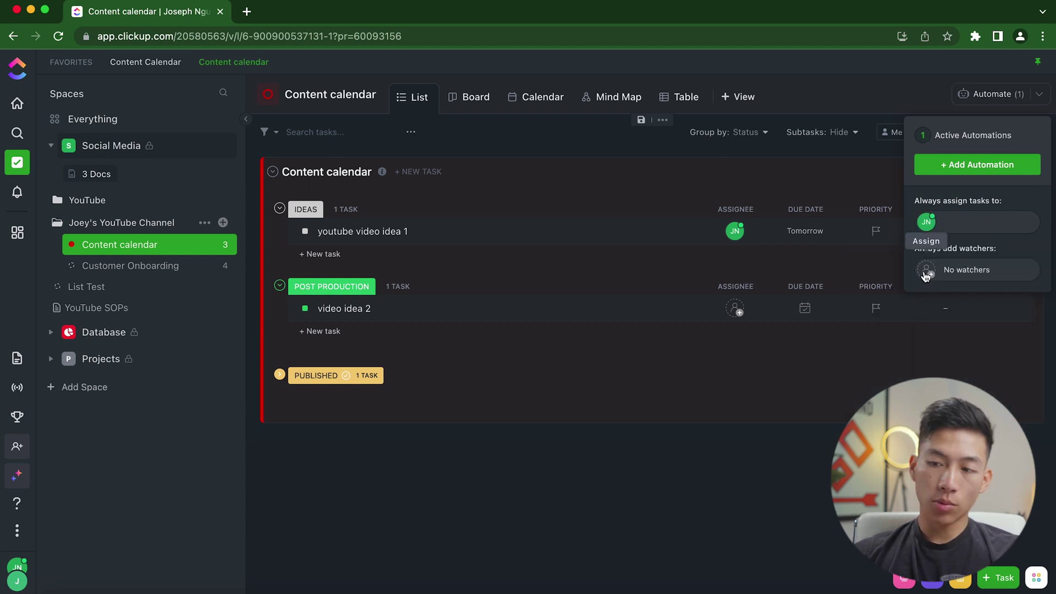
click(926, 274)
click(887, 344)
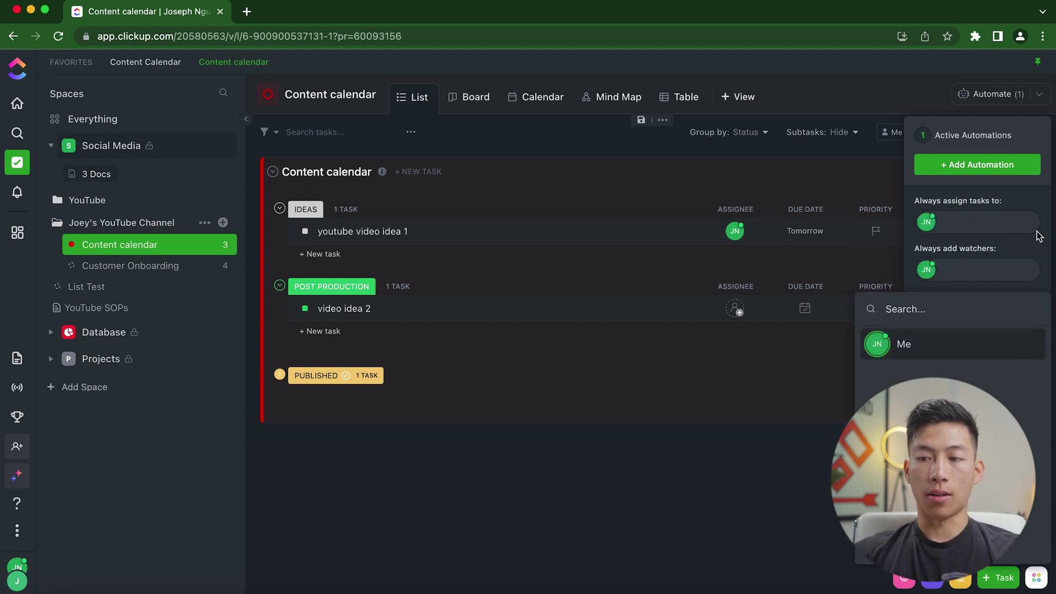
click(720, 266)
Step: Add a task 'idea 3' under IDEAS
click(319, 254)
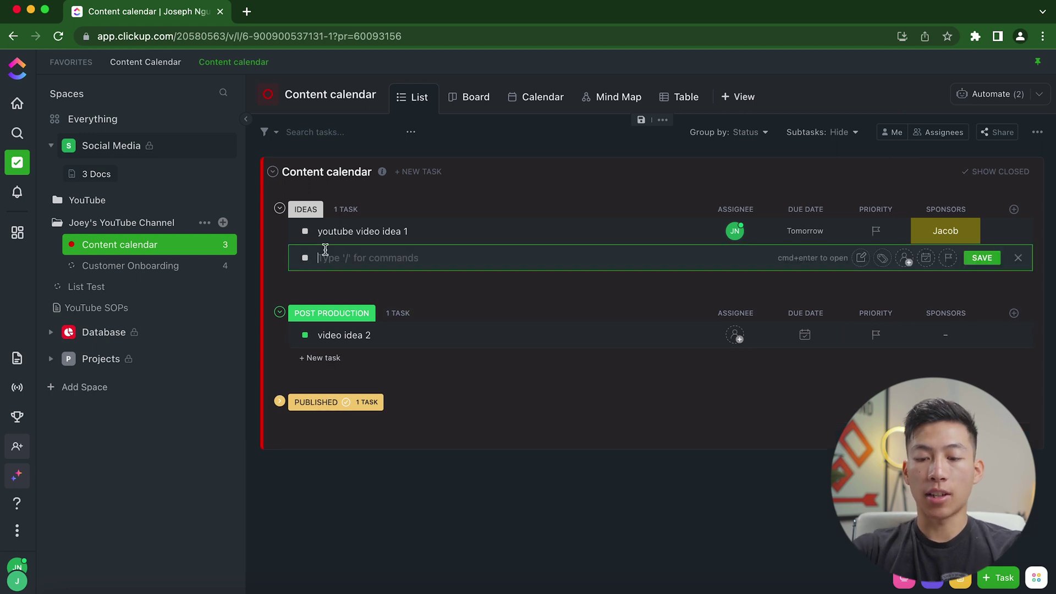
text(idea 3)
key(Return)
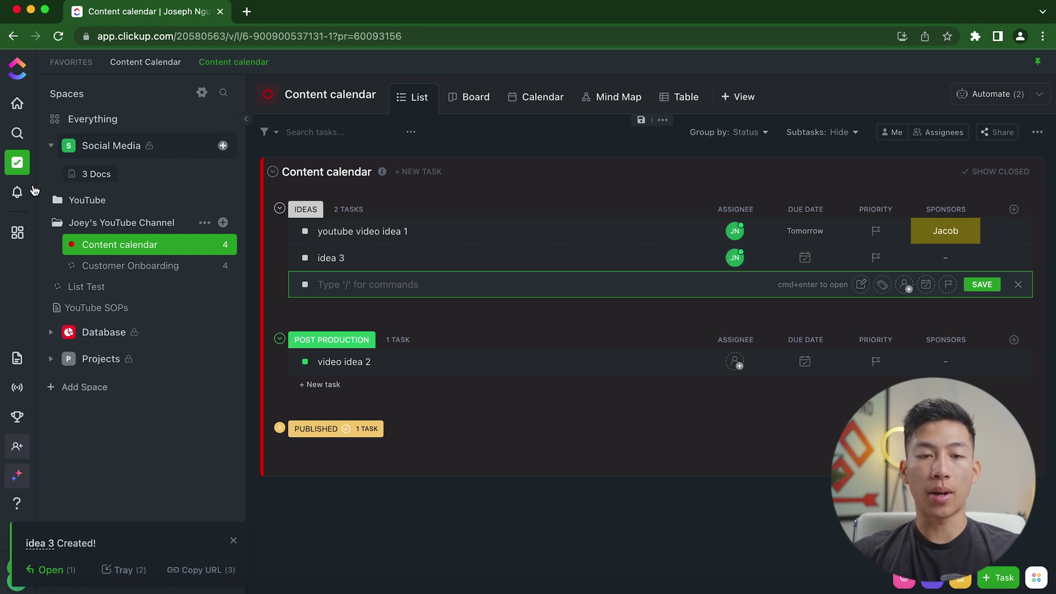
Step: View notifications assigned to me, then begin a new custom automation
click(17, 192)
click(800, 162)
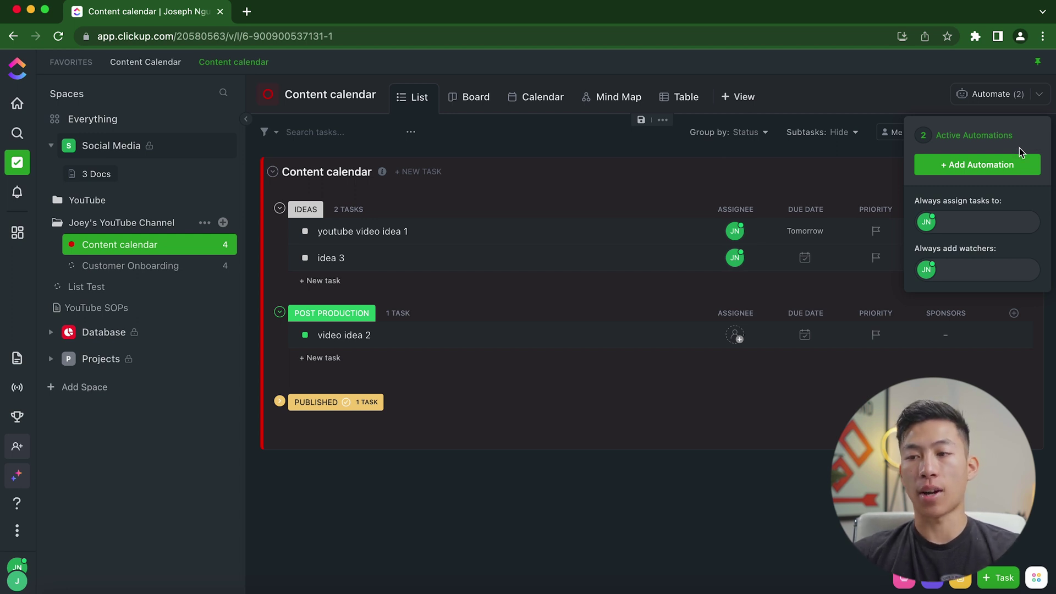
click(995, 175)
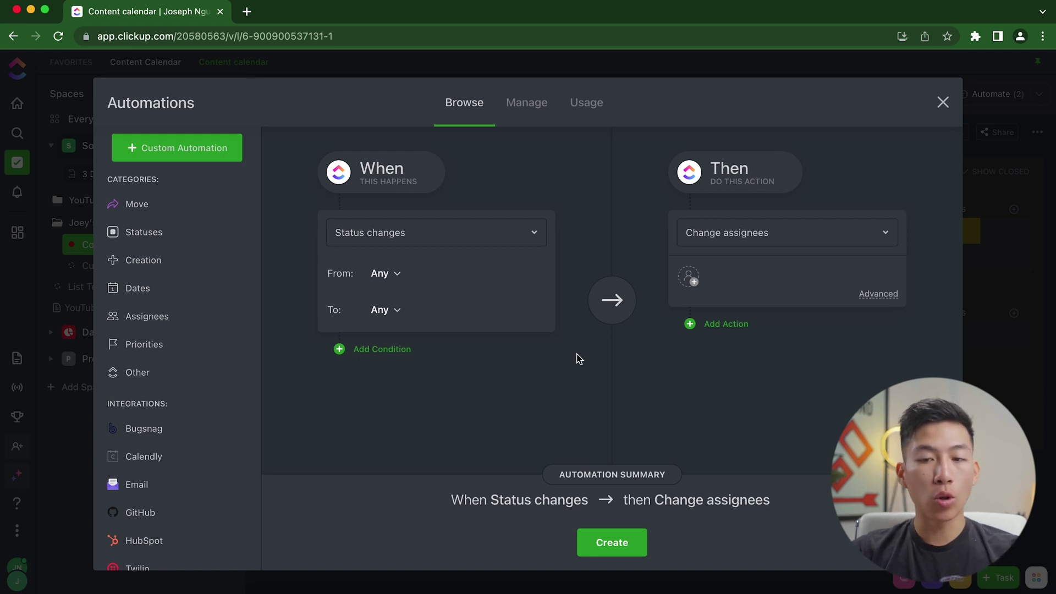
Step: Trigger the automation on status change from IDEAS to SCRIPTING IN PROGRESS, with Change assignees as the action
click(385, 274)
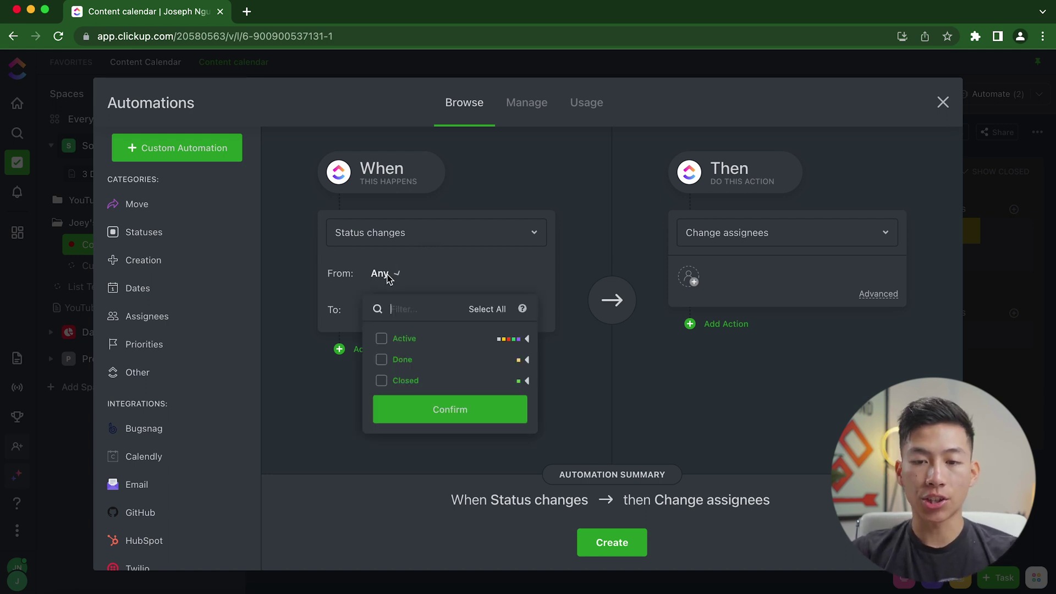
click(525, 345)
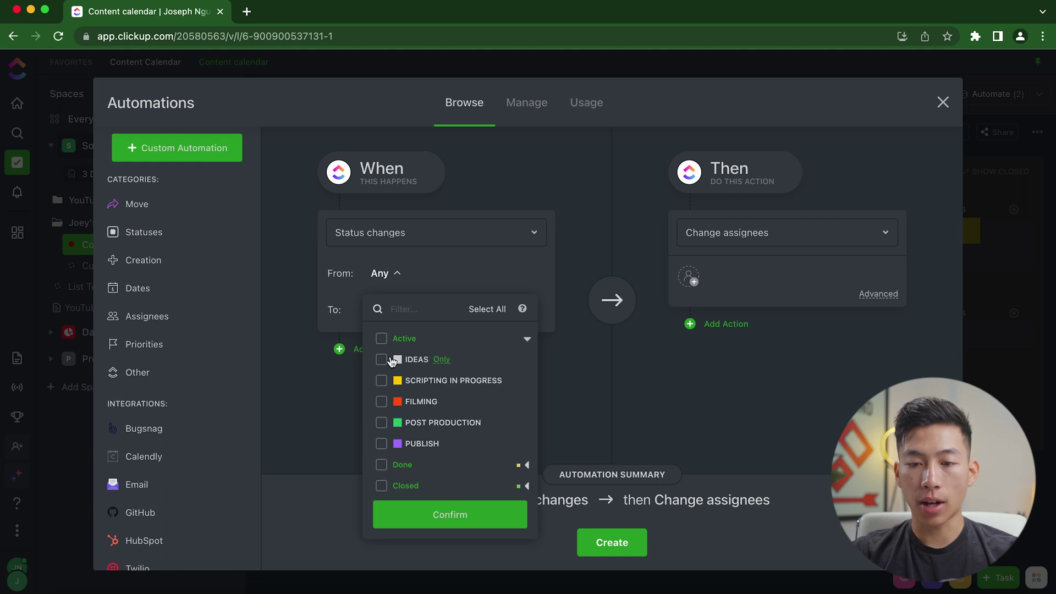
click(381, 361)
click(385, 310)
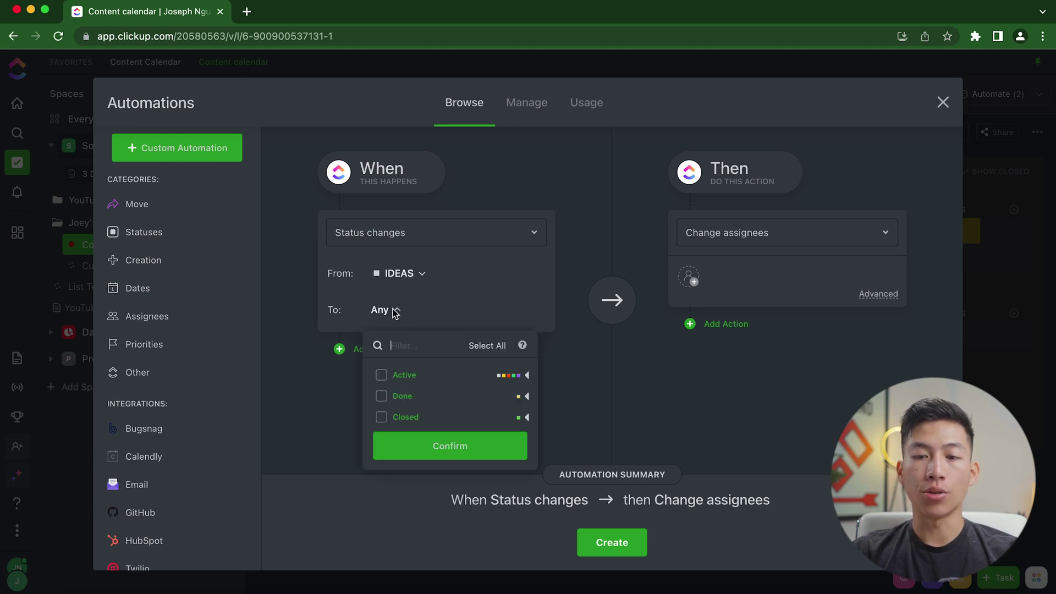
click(528, 375)
click(381, 417)
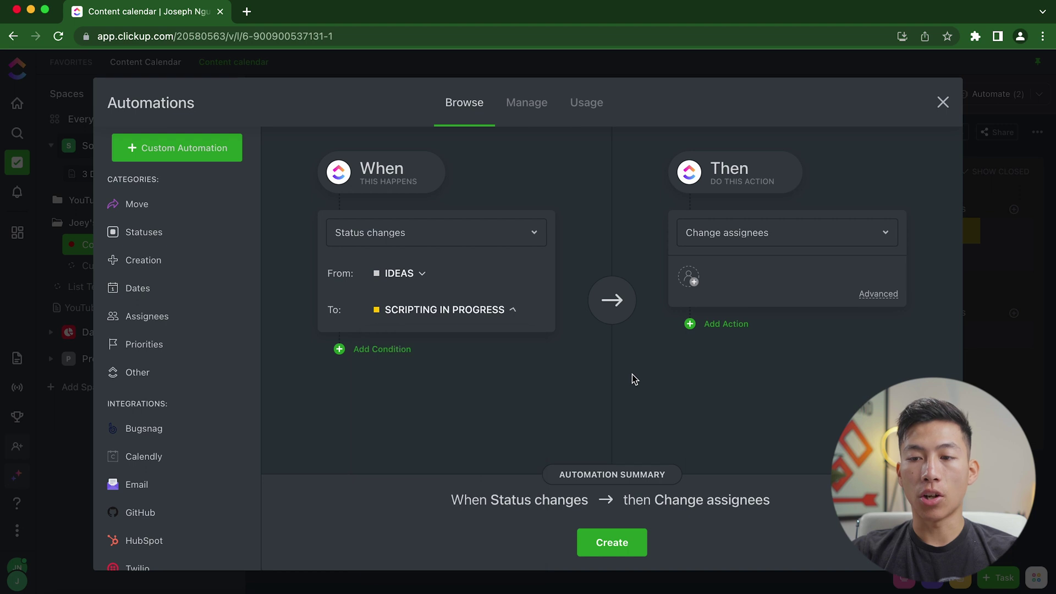
click(689, 276)
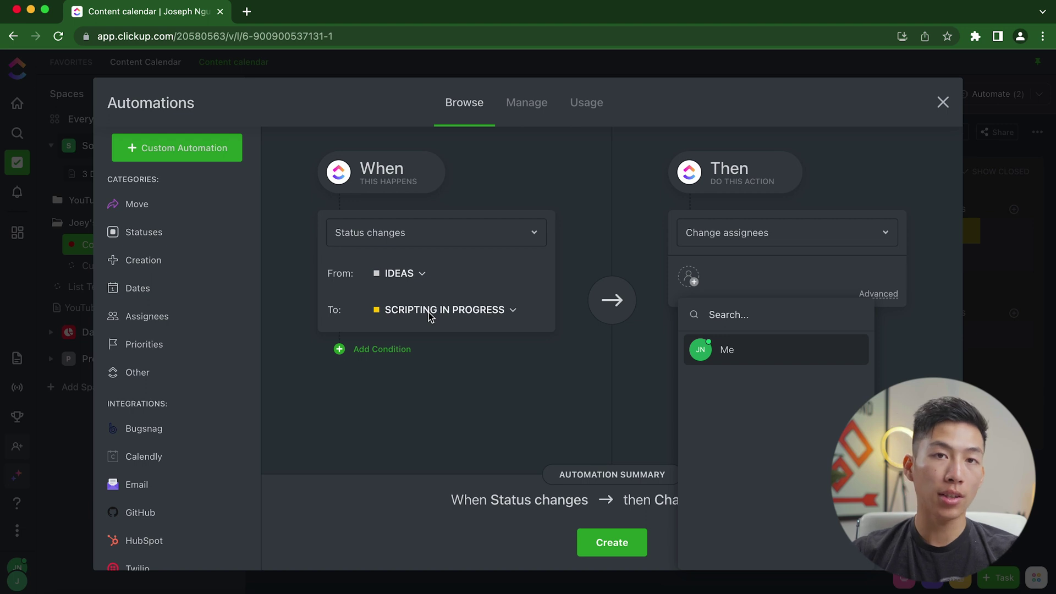
click(766, 234)
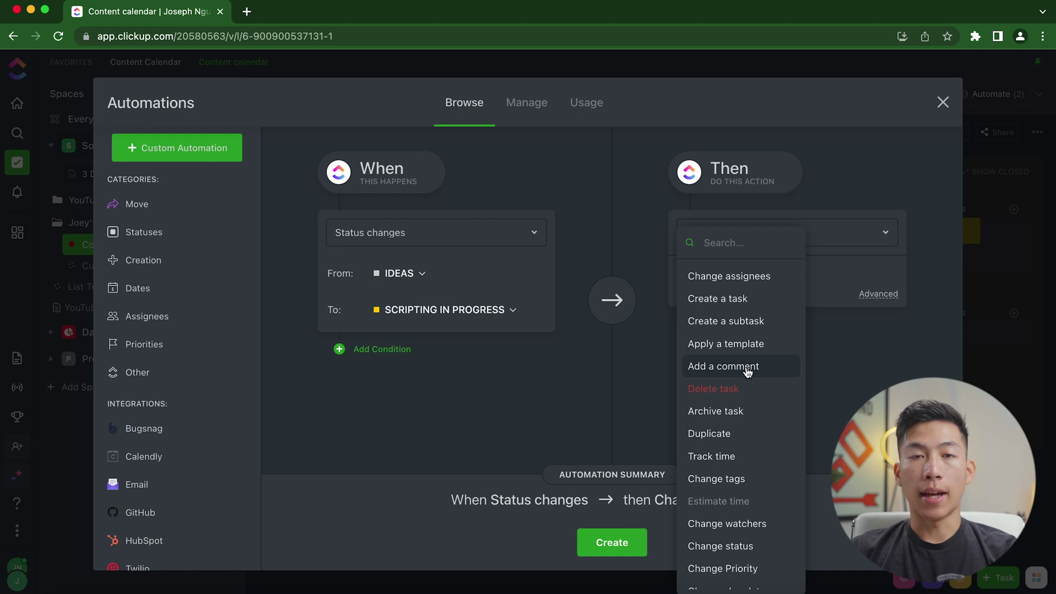
Step: Scroll through the automation's Then action options
scroll(748, 373, down, 3)
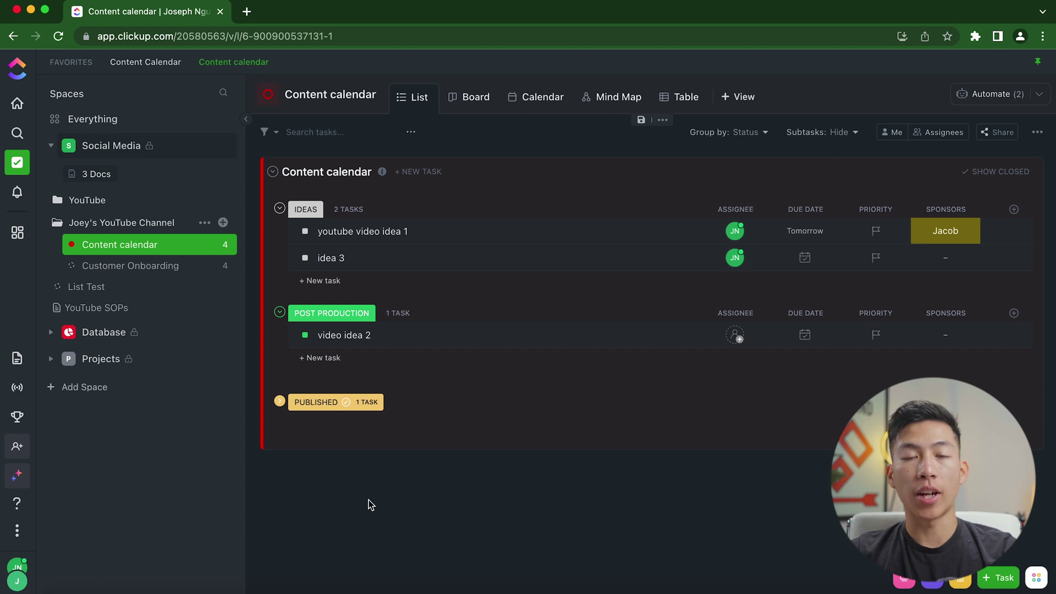
Step: Look at YouTube SOPs and List Test, then start a new doc in the Social Media space
click(149, 317)
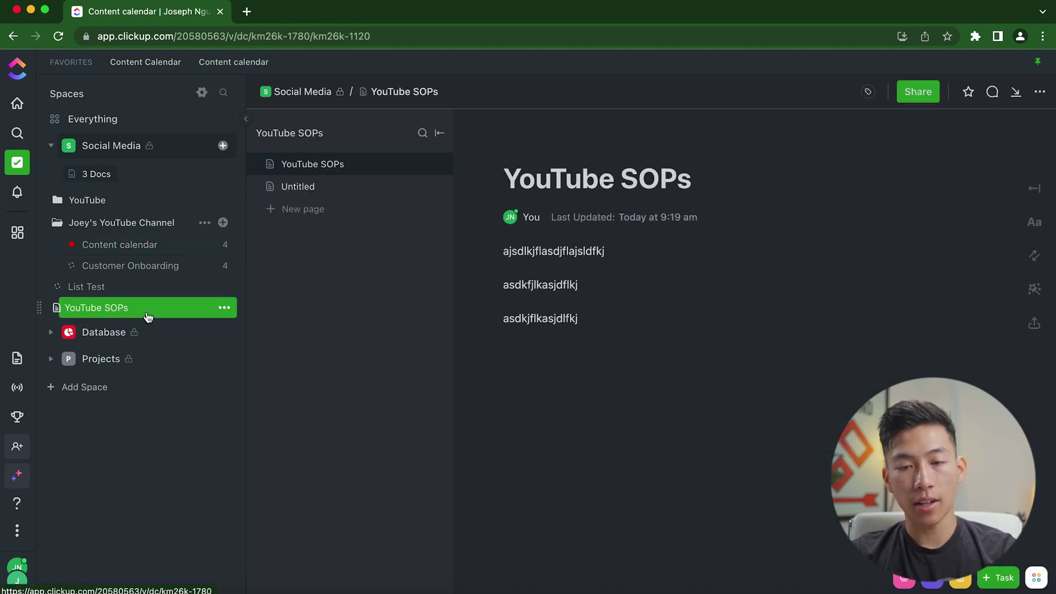
click(154, 287)
click(223, 146)
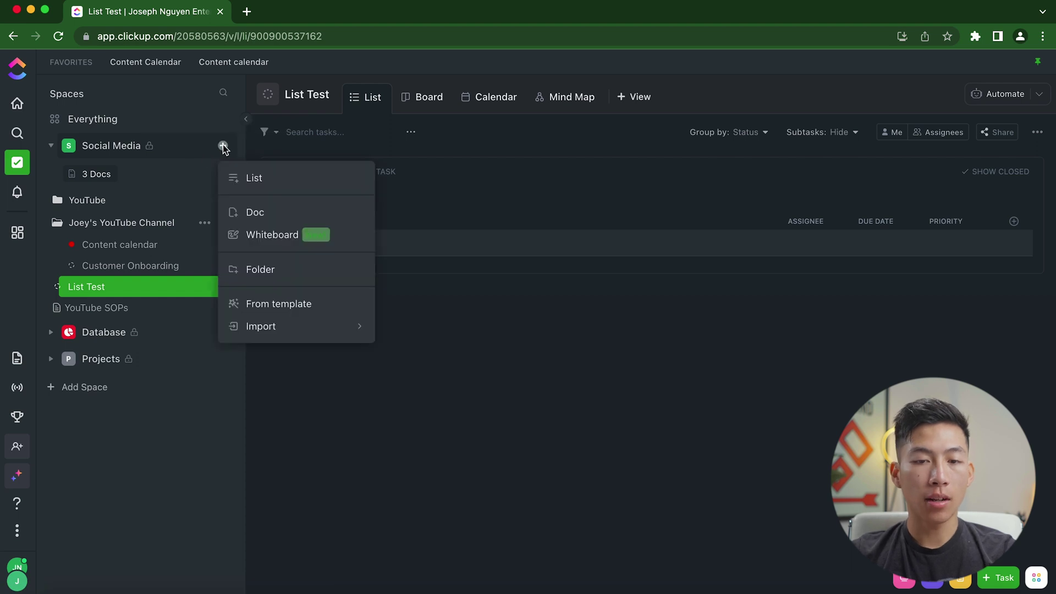
click(286, 219)
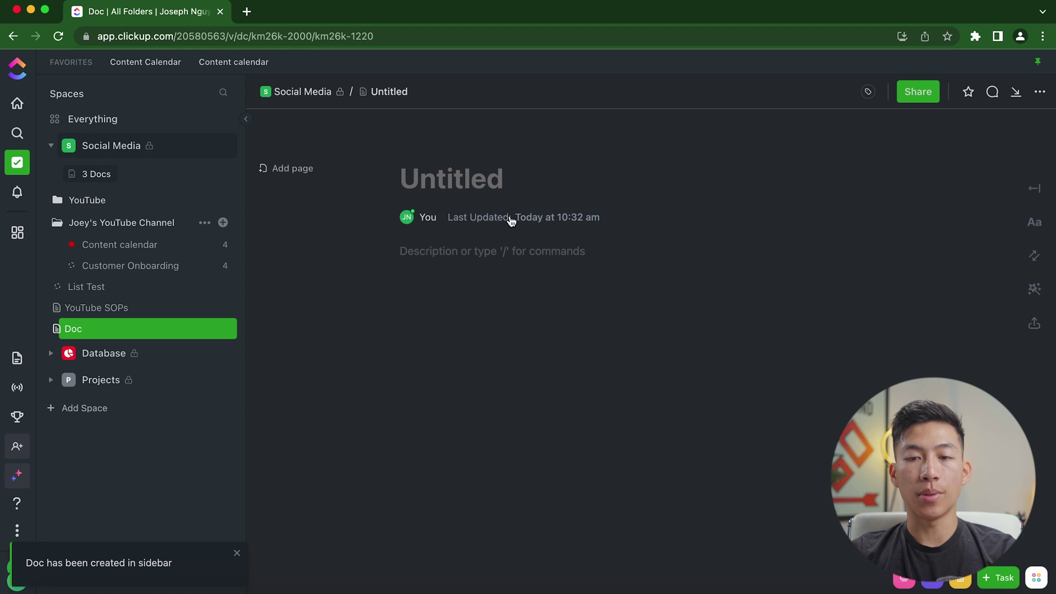
Step: Title the doc 'Brainstorming' and write 'brainstorm anything that i want' in its body
text(B)
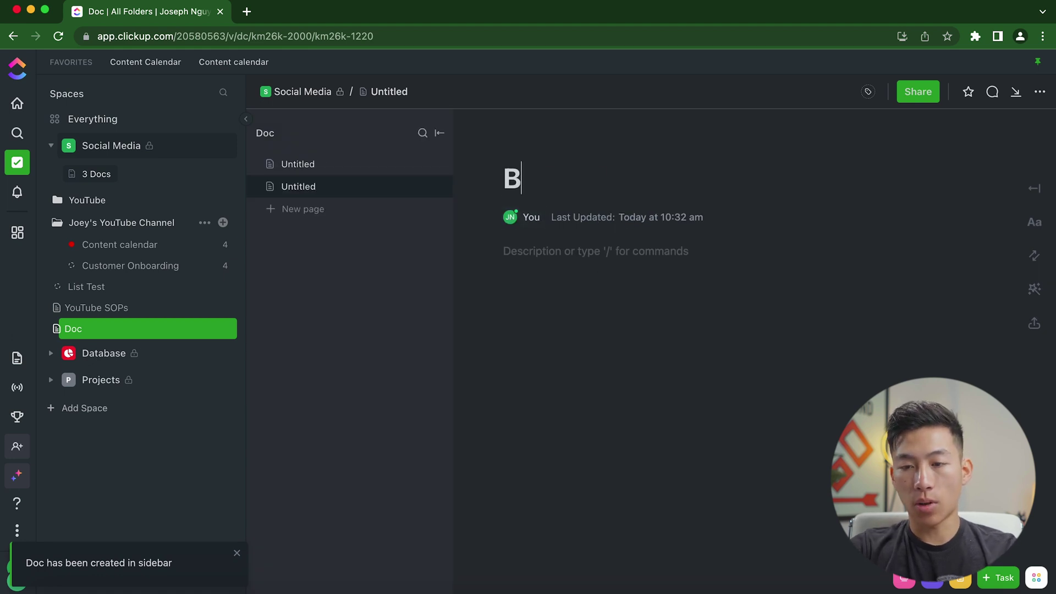
text(rainstorming)
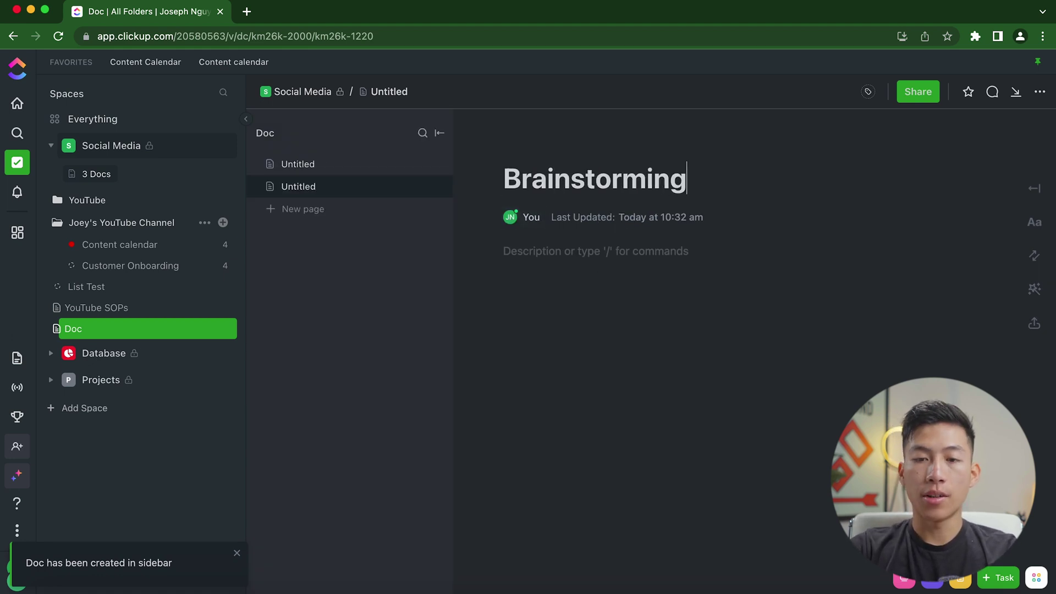
key(Return)
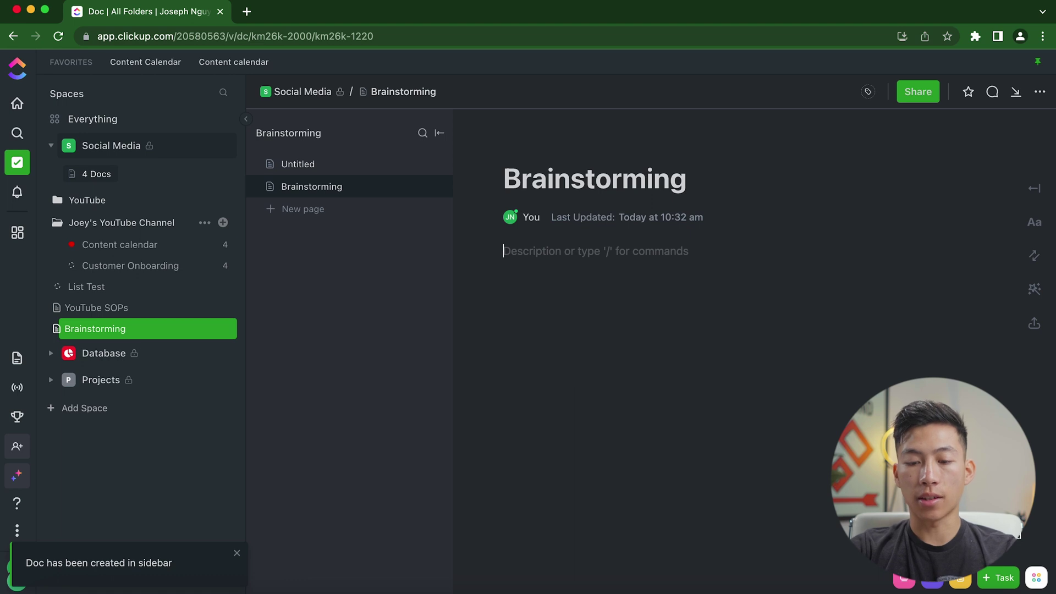
text(brainstorm anything that i want)
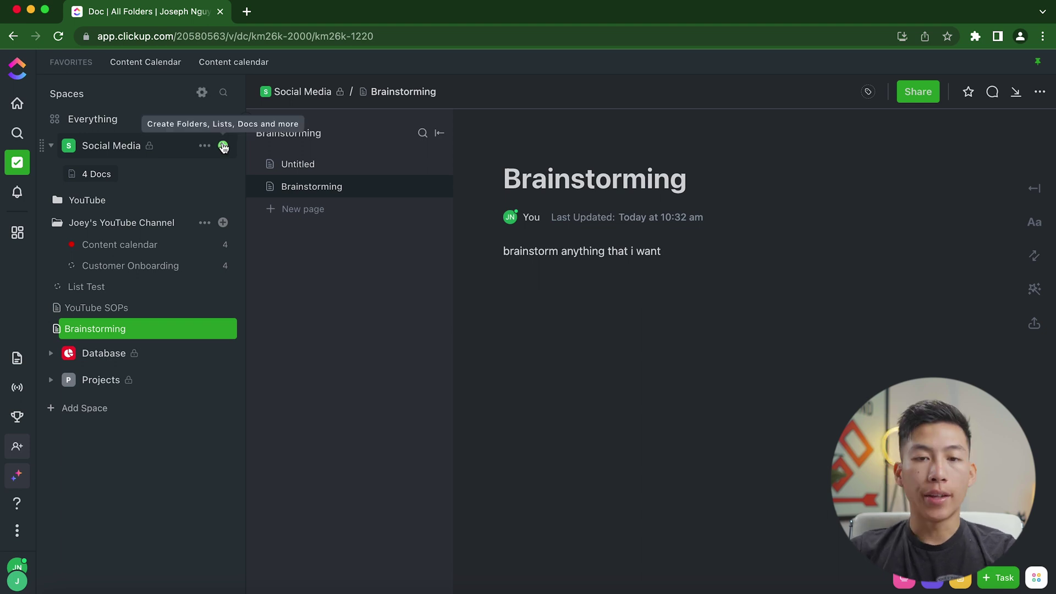
click(223, 145)
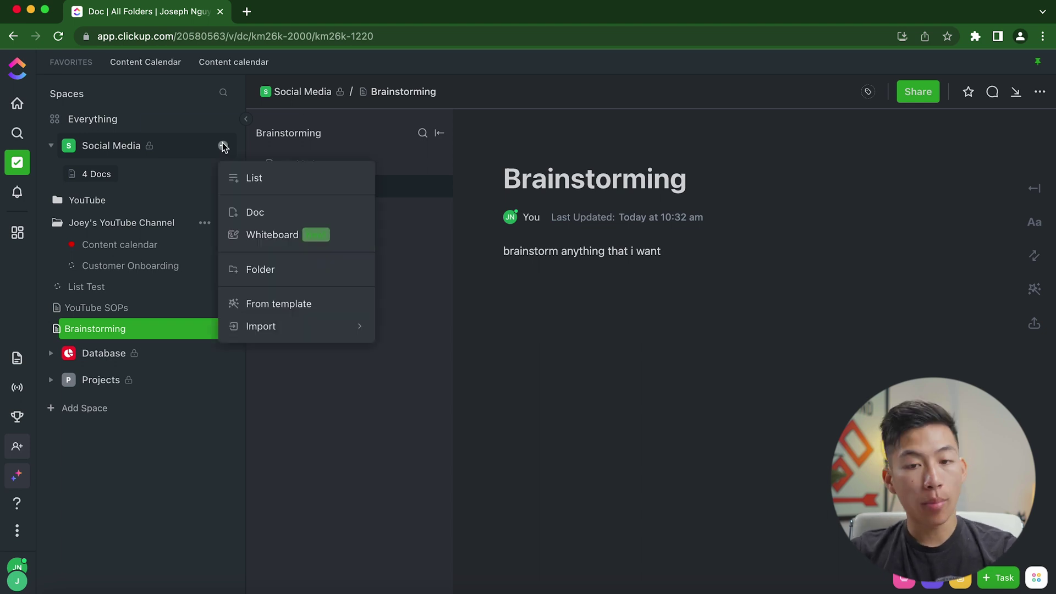
Step: Start a blank Social Media whiteboard from scratch instead of a template
click(272, 235)
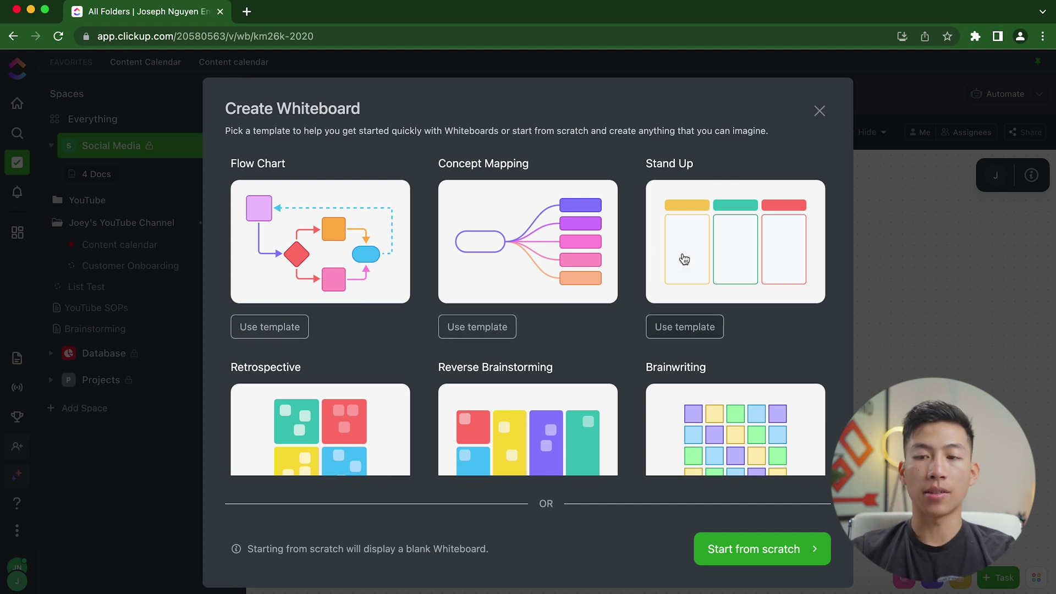
scroll(684, 250, down, 3)
scroll(526, 367, down, 3)
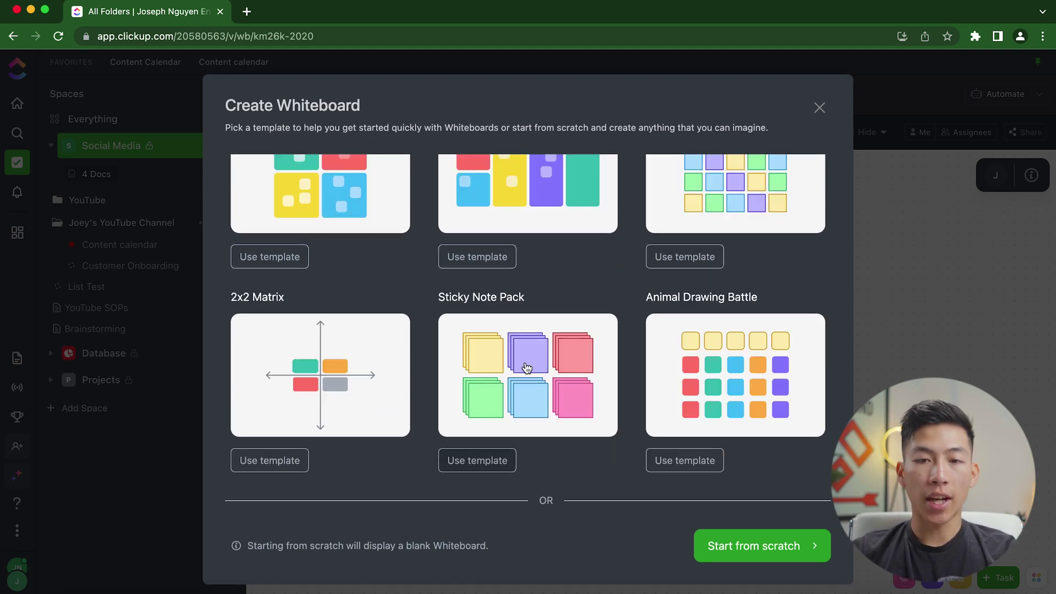
click(526, 367)
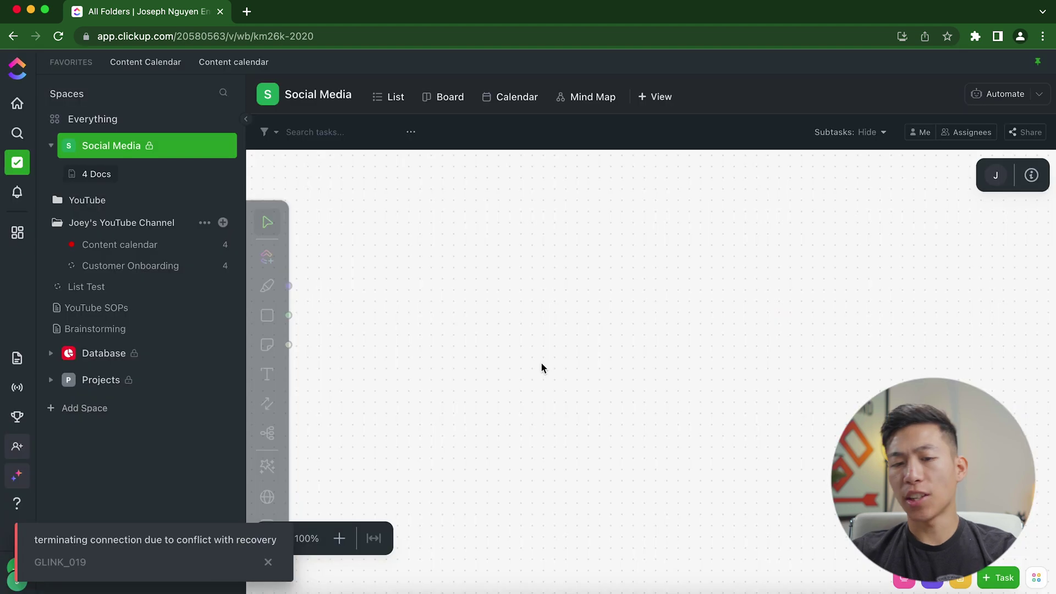
scroll(508, 306, down, 1)
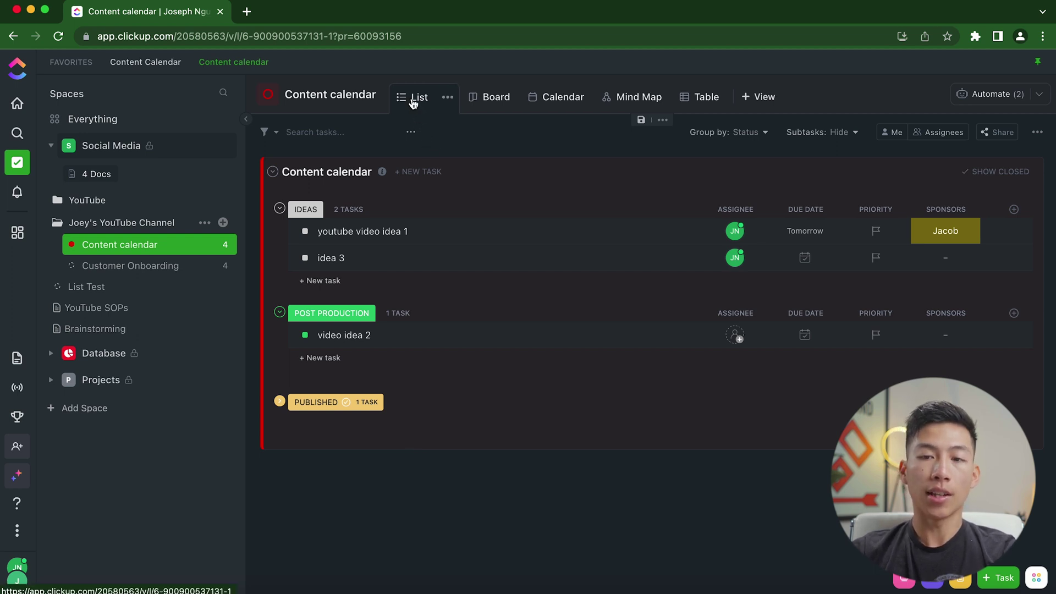
Step: In Board view, move youtube video idea 1 into SCRIPTING IN PROGRESS
click(491, 103)
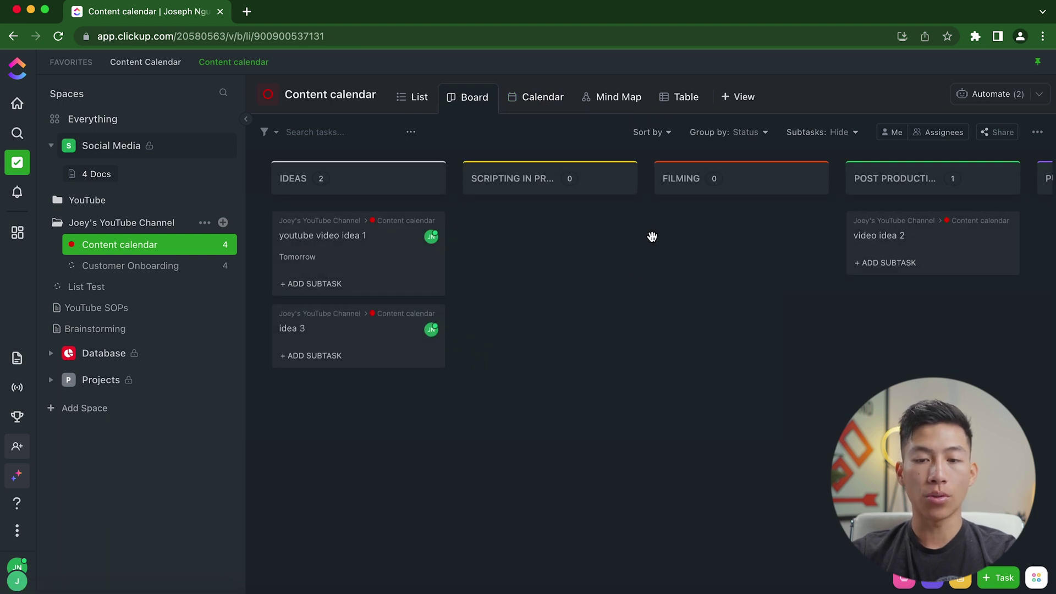
scroll(561, 295, right, 8)
scroll(495, 280, left, 8)
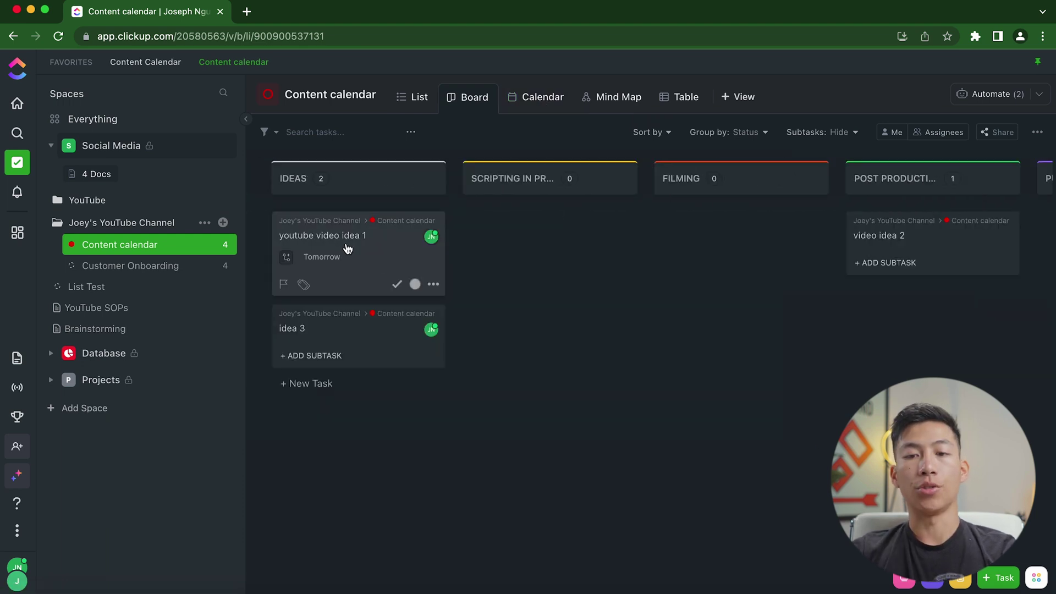
drag(350, 246, 531, 240)
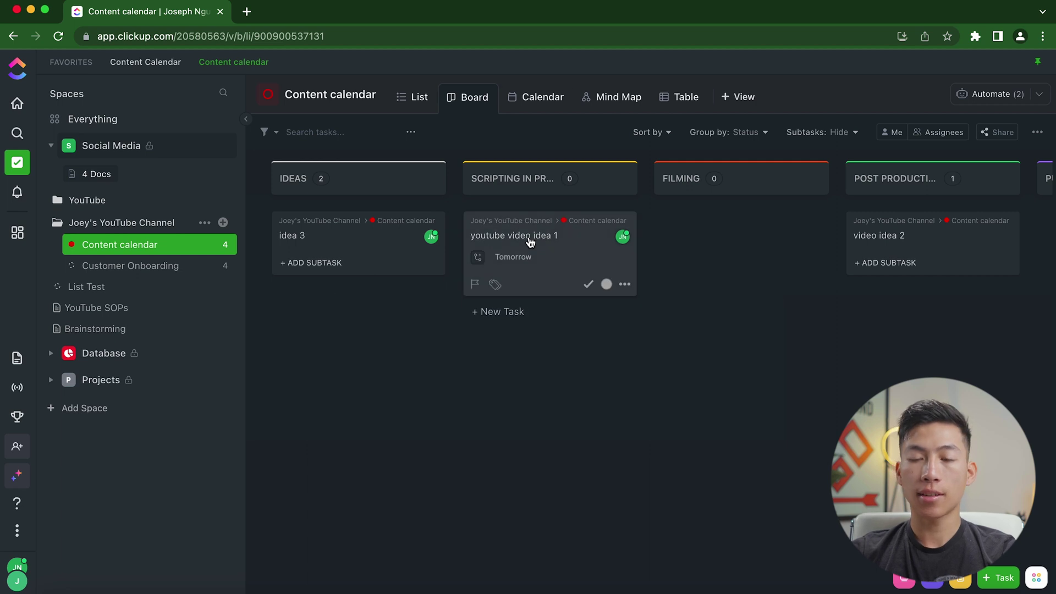
Step: Look at the Content calendar as a calendar and a mind map, then settle on Table view
click(541, 100)
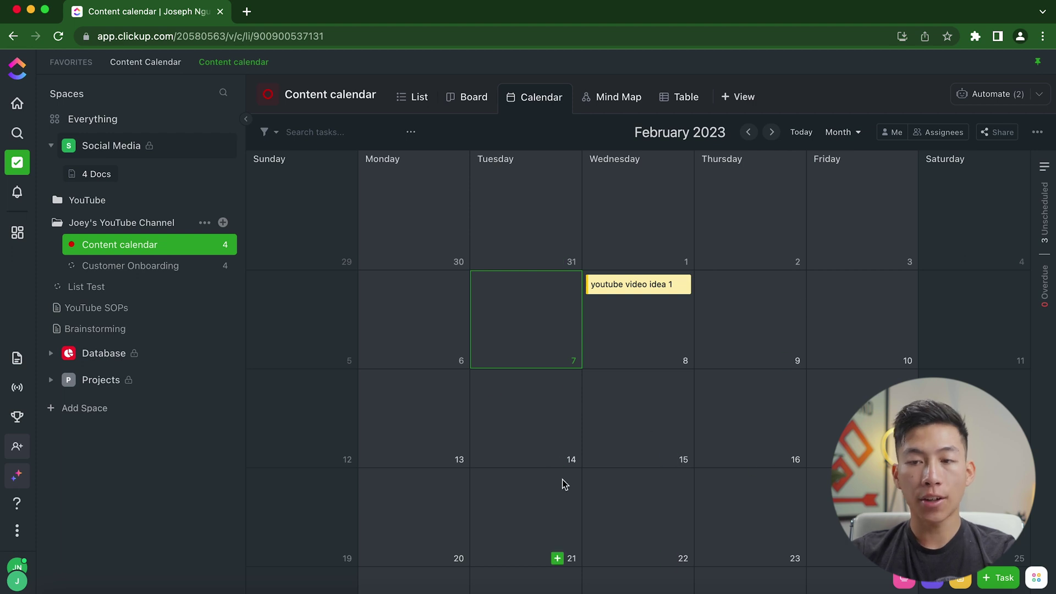
click(681, 97)
click(626, 93)
click(675, 97)
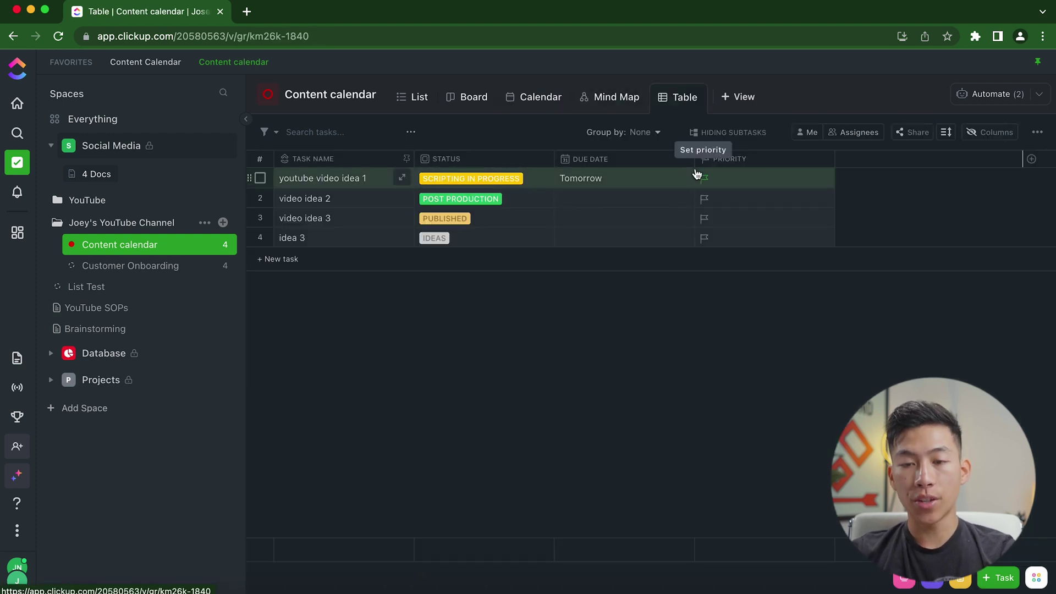
Step: Browse the view types that can be added and preview Chat without adding it
click(747, 99)
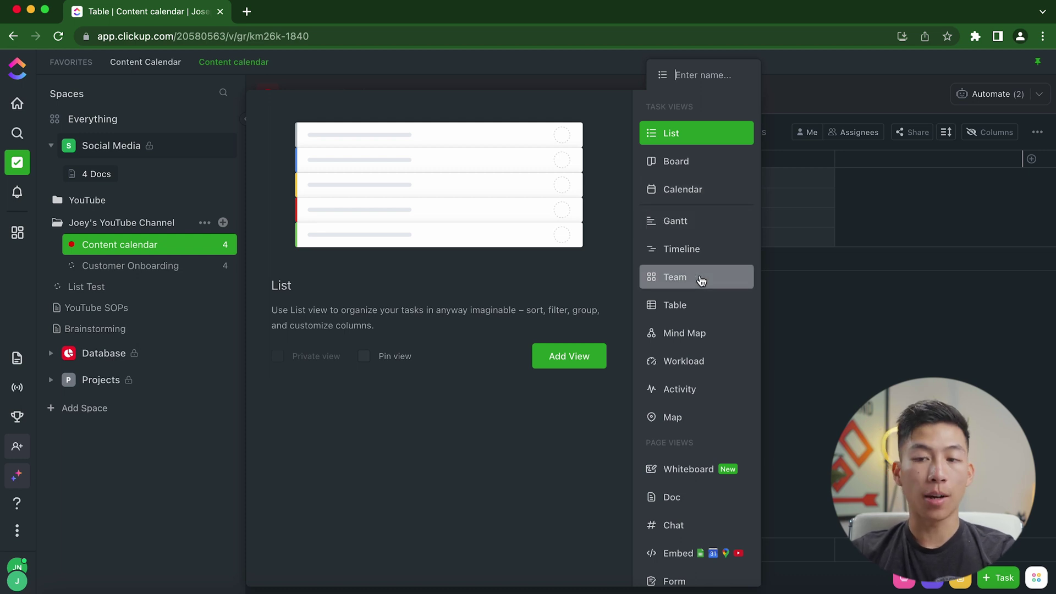
scroll(700, 280, down, 1)
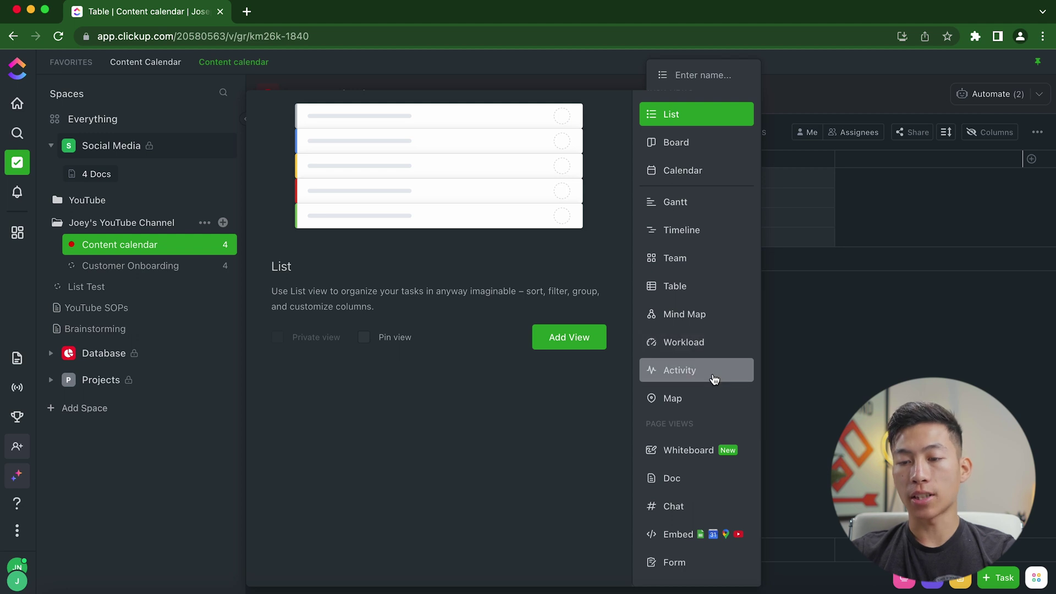
click(697, 506)
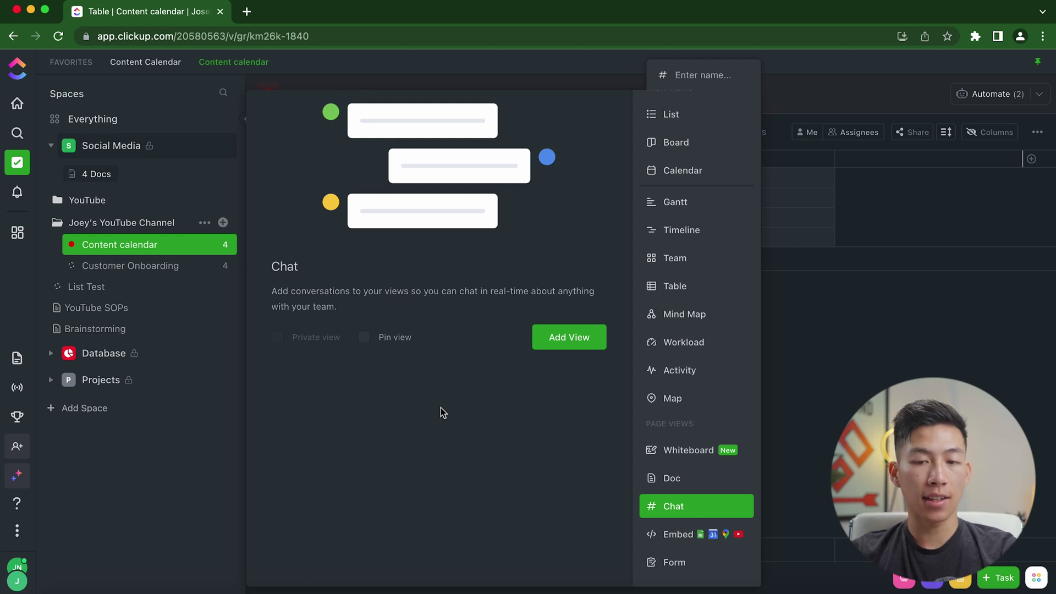
key(Escape)
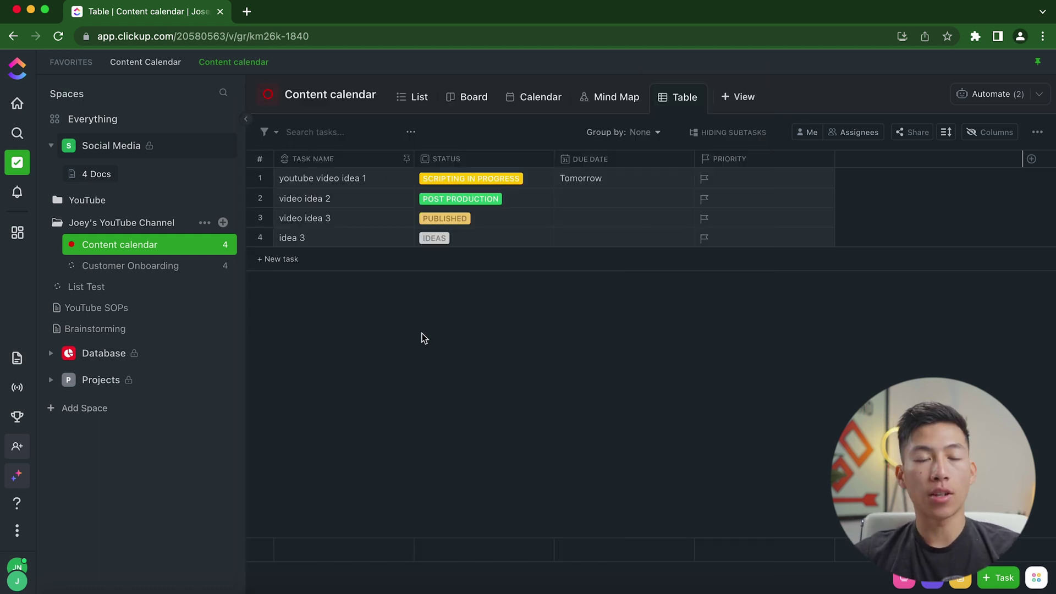